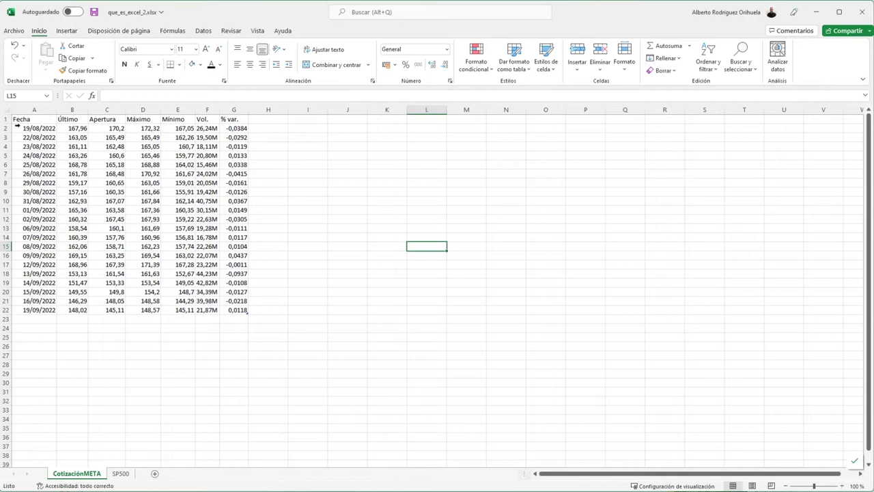
- Select the Fecha dates and Último closing prices in columns A and B
{"action": "left_click_drag", "start_coordinate": [18, 128], "coordinate": [22, 146]}
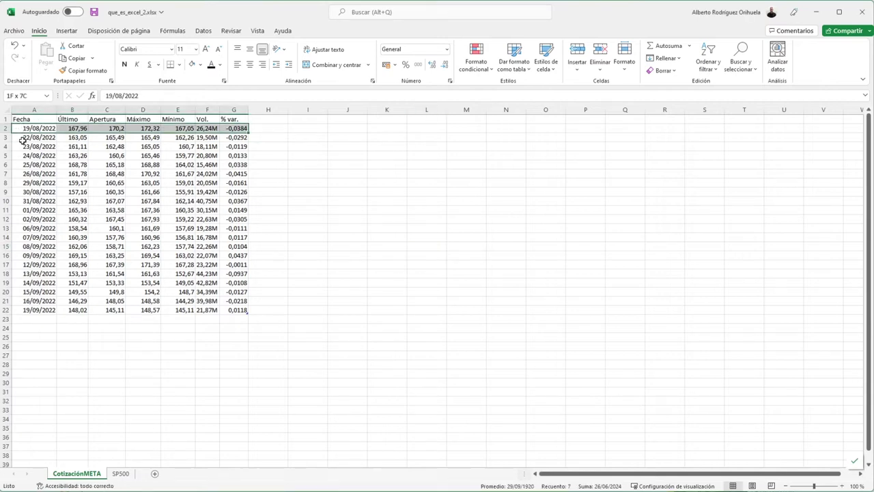
{"action": "left_click", "coordinate": [25, 127]}
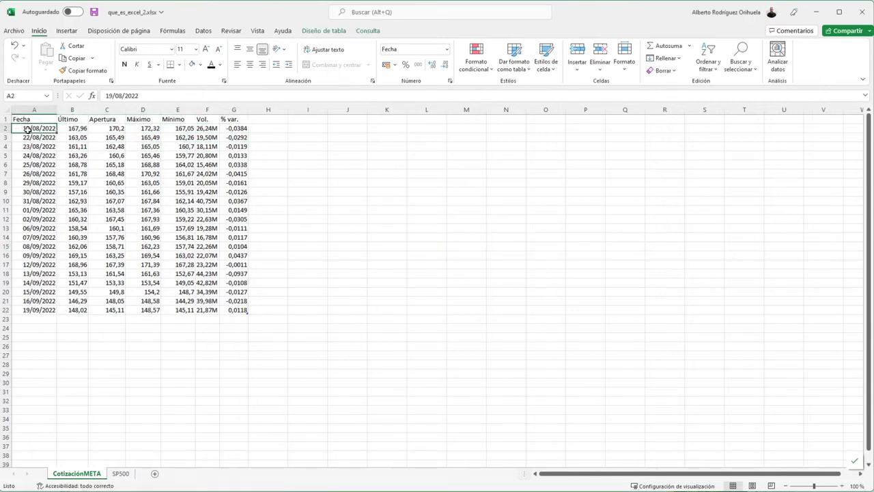
{"action": "left_click_drag", "start_coordinate": [26, 128], "coordinate": [40, 315]}
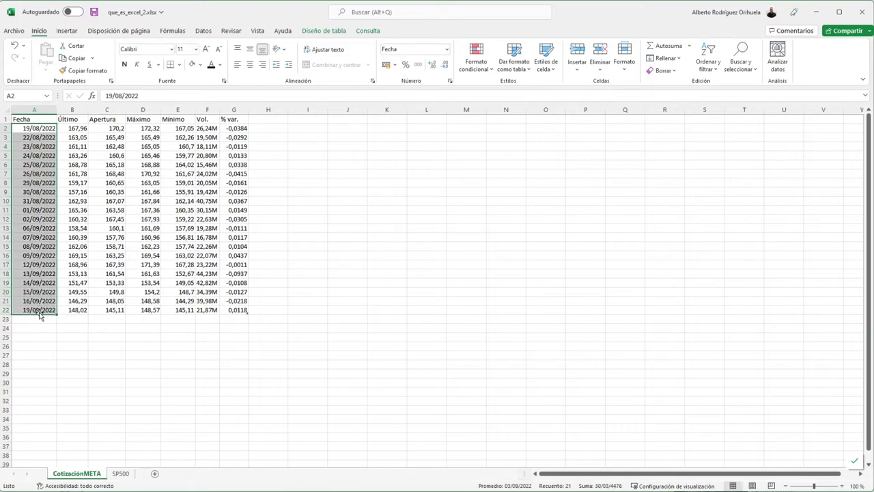
{"action": "left_click", "coordinate": [76, 210]}
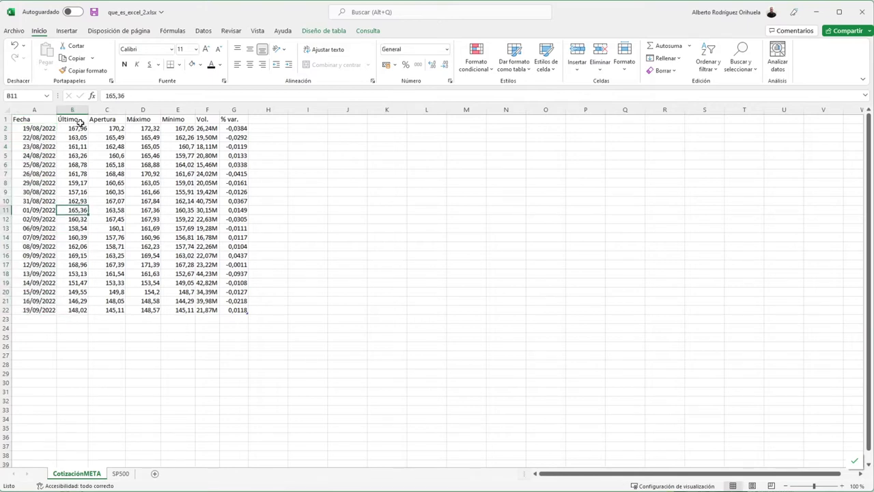
{"action": "left_click", "coordinate": [72, 121]}
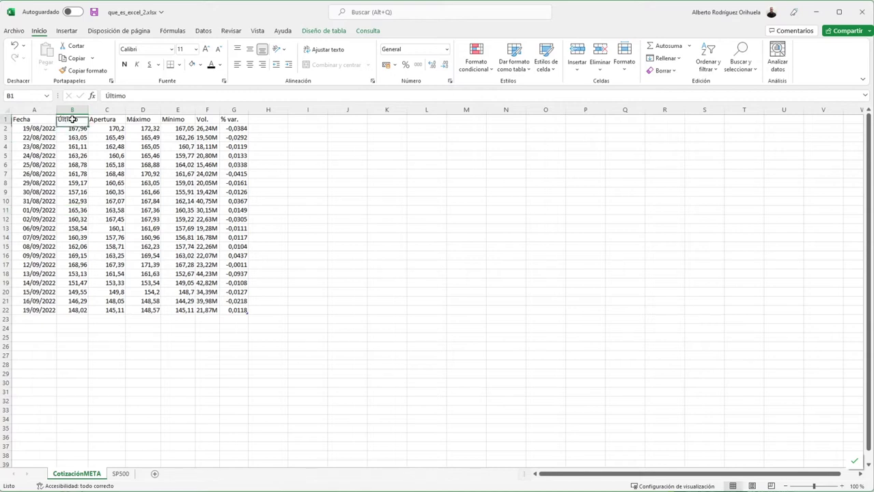
{"action": "left_click", "coordinate": [75, 302]}
{"action": "left_click", "coordinate": [75, 311]}
- Check the last row's values across columns A to G, then pick an empty cell
{"action": "left_click", "coordinate": [38, 310]}
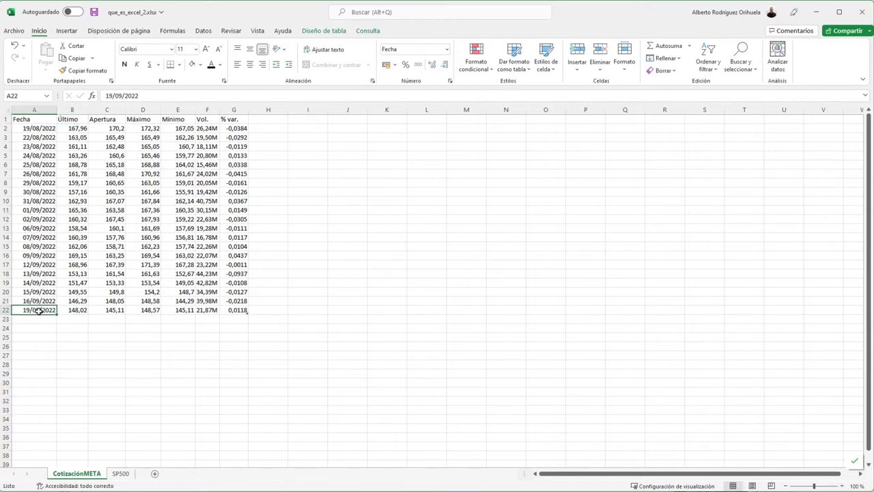
{"action": "left_click", "coordinate": [110, 311]}
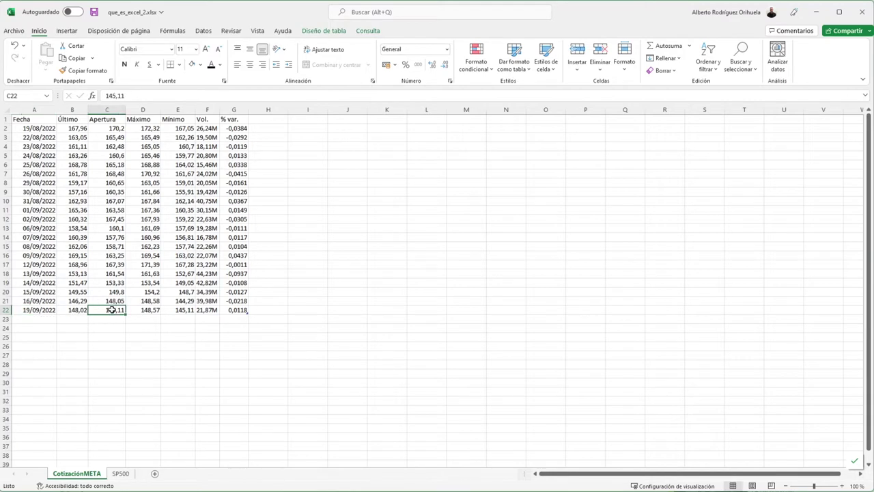
{"action": "left_click", "coordinate": [30, 309]}
{"action": "left_click", "coordinate": [141, 310]}
{"action": "left_click", "coordinate": [30, 310]}
{"action": "left_click", "coordinate": [184, 310]}
{"action": "left_click", "coordinate": [209, 310]}
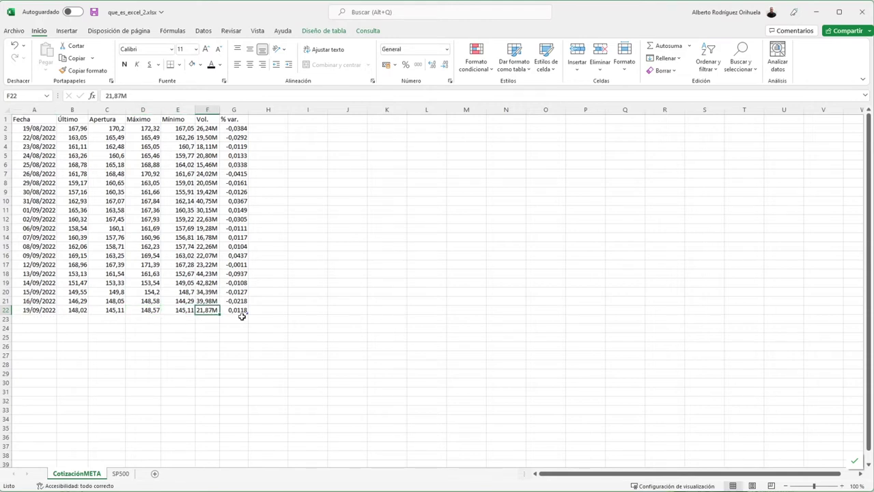
{"action": "left_click", "coordinate": [241, 310]}
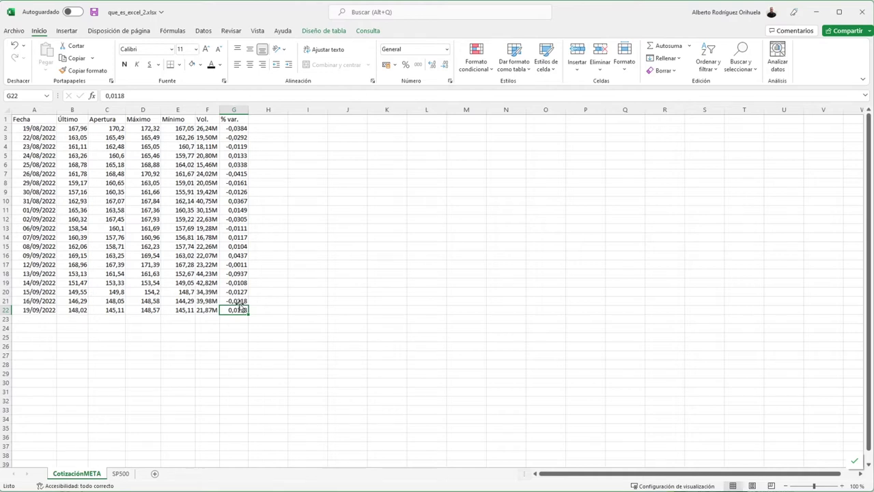
{"action": "left_click", "coordinate": [403, 201]}
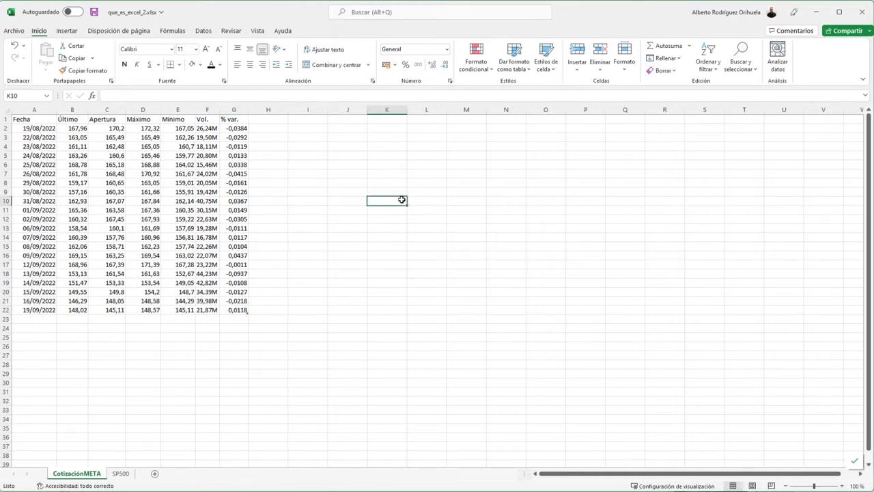
- Insert an empty Línea con marcadores chart from Insertar > Gráficos
{"action": "left_click", "coordinate": [66, 31]}
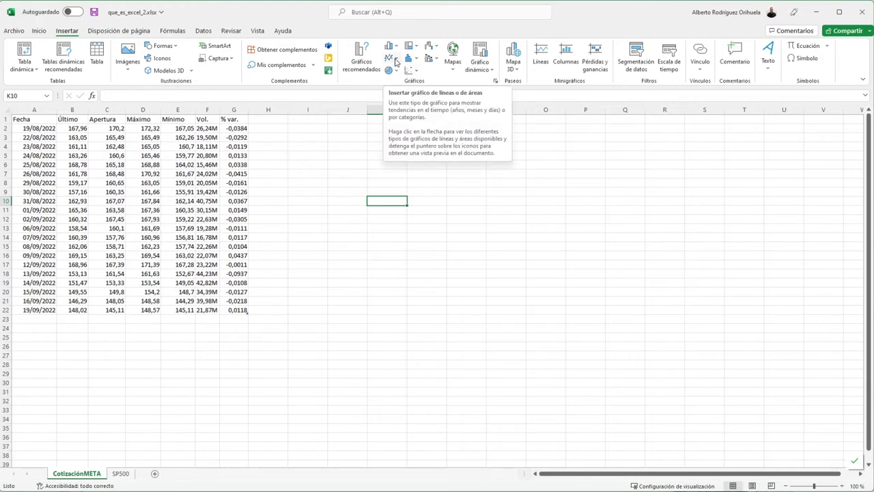
{"action": "left_click", "coordinate": [398, 61]}
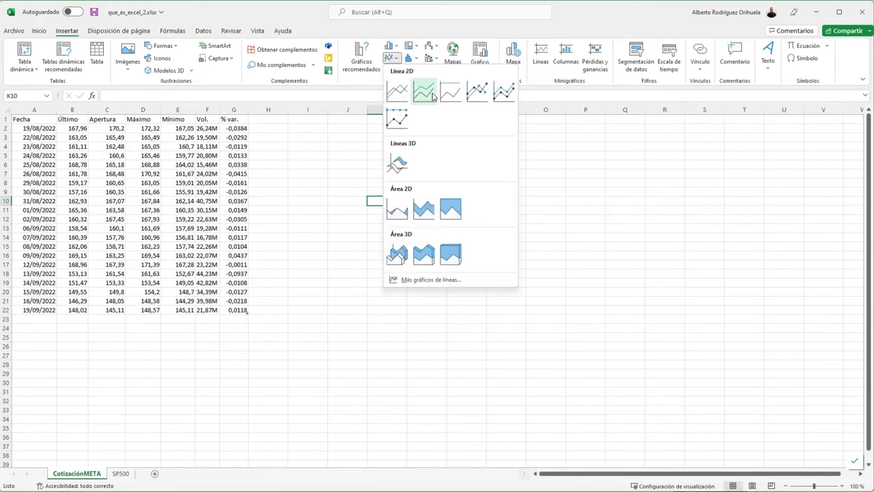
{"action": "left_click", "coordinate": [477, 93]}
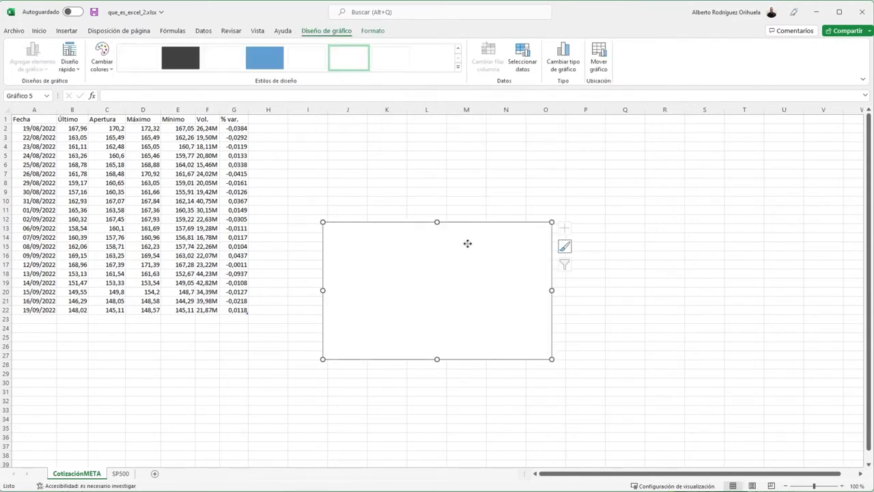
- Move the empty chart up beside the table and choose Seleccionar datos from its context menu
{"action": "left_click_drag", "start_coordinate": [468, 244], "coordinate": [452, 168]}
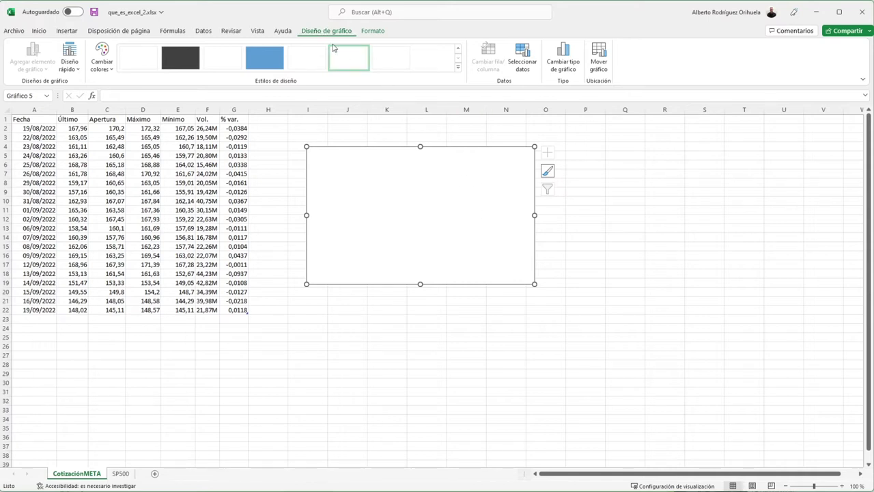
{"action": "right_click", "coordinate": [424, 195]}
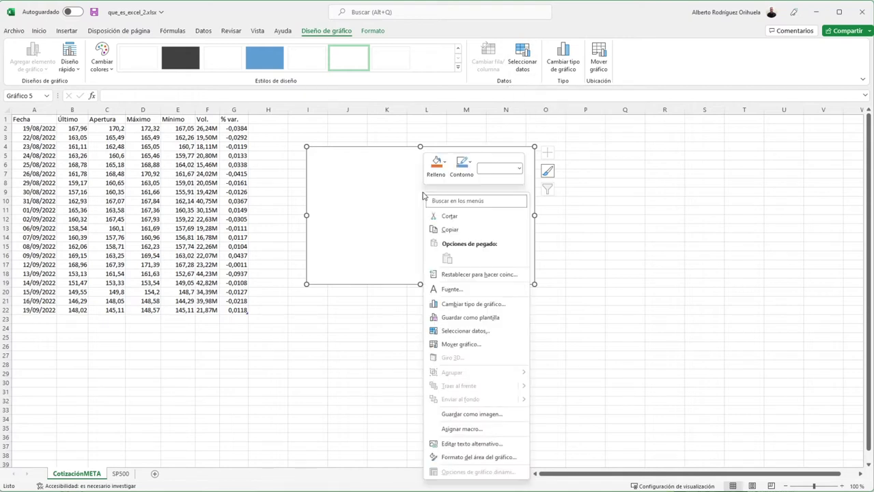
{"action": "left_click", "coordinate": [478, 333]}
- Add a series using B1 as name and B2:B22 as values, renamed Cotización
{"action": "mouse_move", "coordinate": [396, 275]}
{"action": "left_mouse_down"}
{"action": "mouse_move", "coordinate": [451, 239]}
{"action": "mouse_move", "coordinate": [441, 237]}
{"action": "left_mouse_up"}
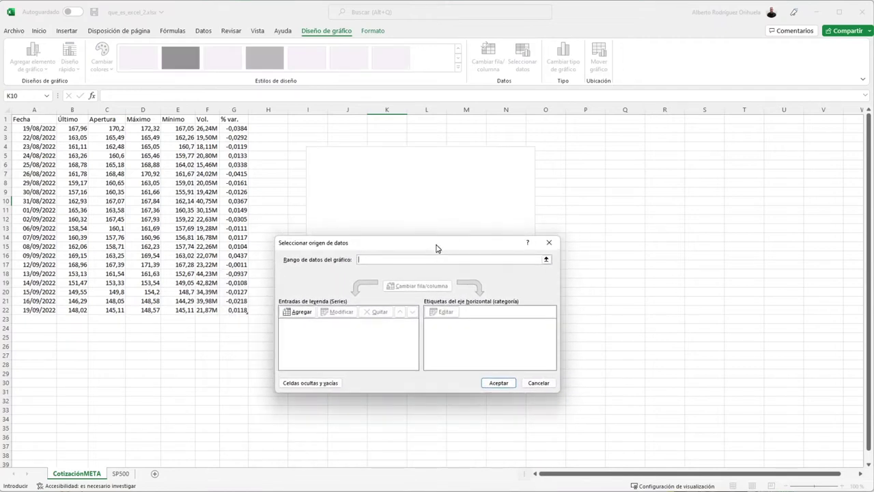
{"action": "left_click", "coordinate": [298, 318]}
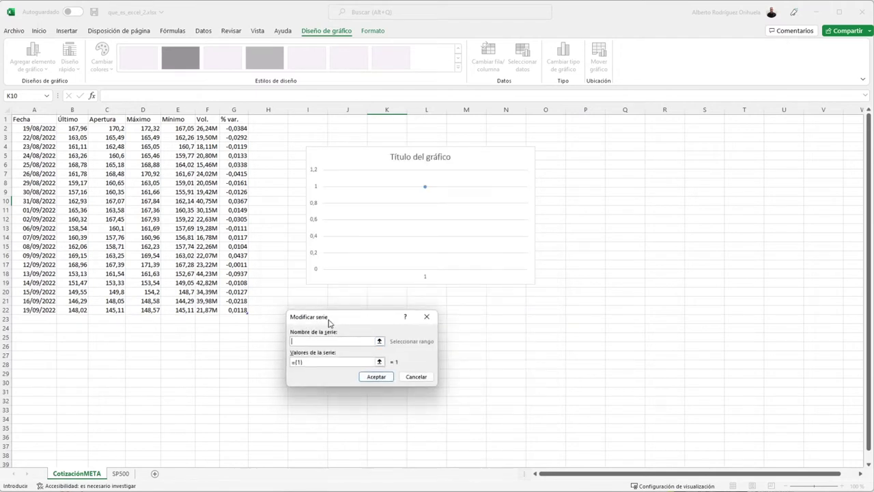
{"action": "left_click_drag", "start_coordinate": [328, 321], "coordinate": [345, 315]}
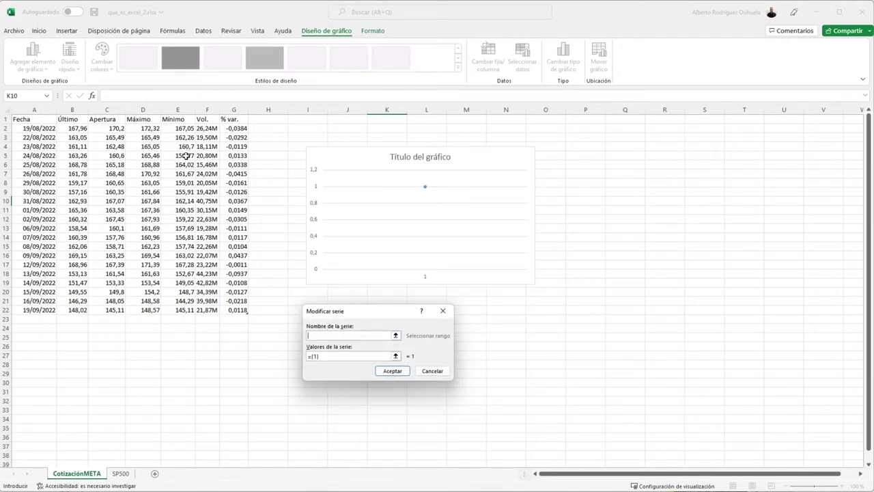
{"action": "left_click", "coordinate": [64, 119]}
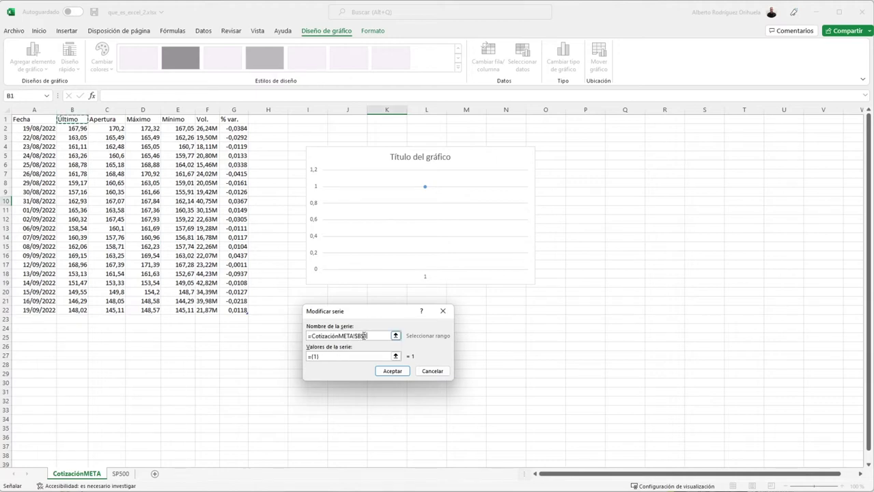
{"action": "left_click", "coordinate": [313, 356]}
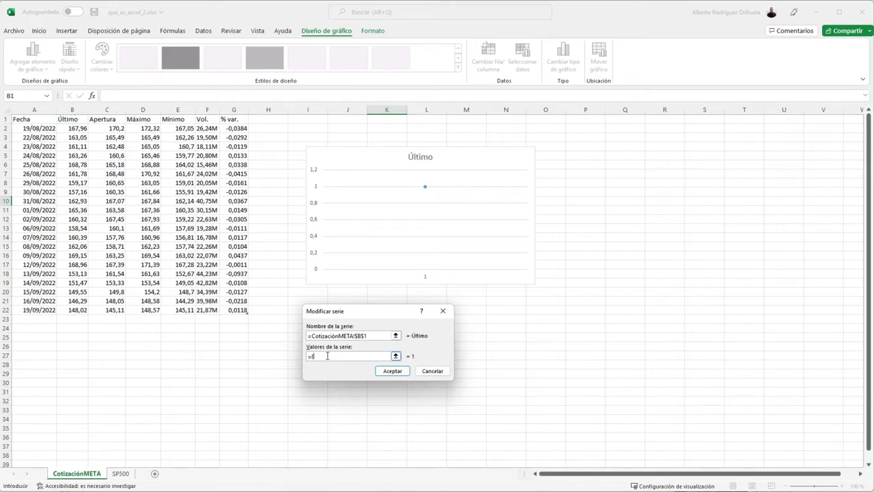
{"action": "left_click_drag", "start_coordinate": [66, 128], "coordinate": [80, 310]}
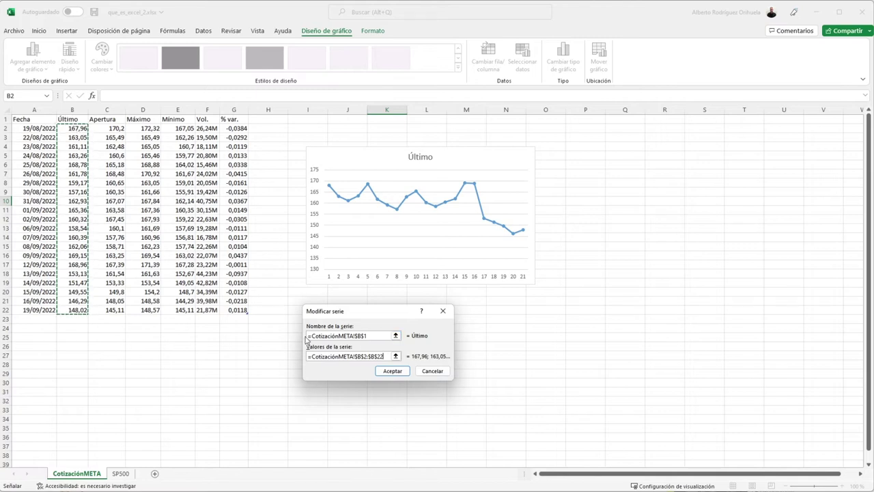
{"action": "left_click_drag", "start_coordinate": [371, 335], "coordinate": [306, 337]}
{"action": "type", "text": "C"}
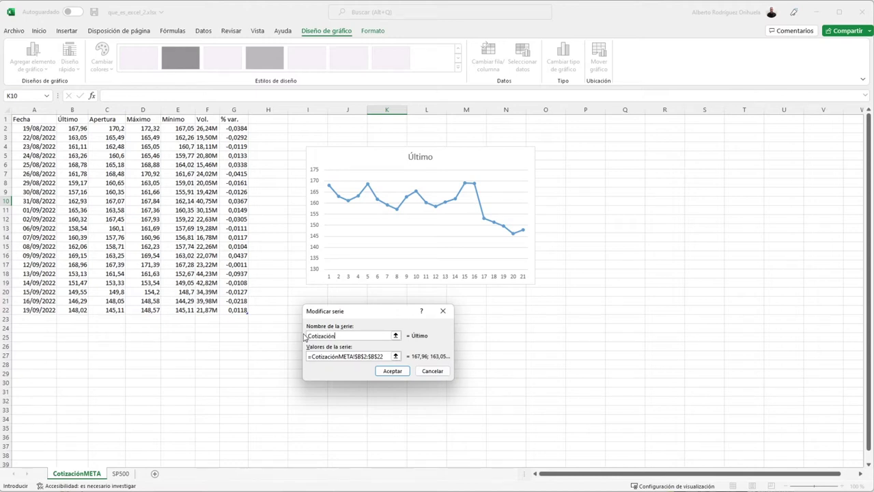
{"action": "left_click", "coordinate": [384, 371]}
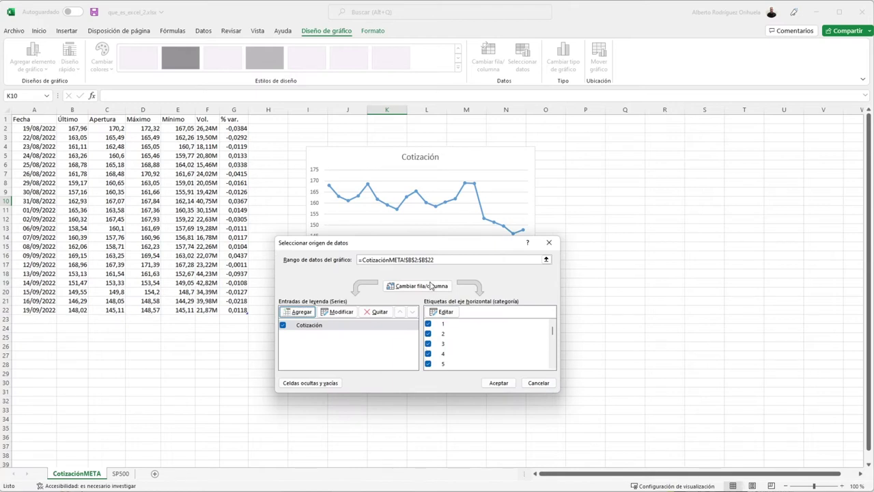
- Set the A2:A22 dates as horizontal axis labels and confirm the data source
{"action": "left_click_drag", "start_coordinate": [432, 247], "coordinate": [436, 296]}
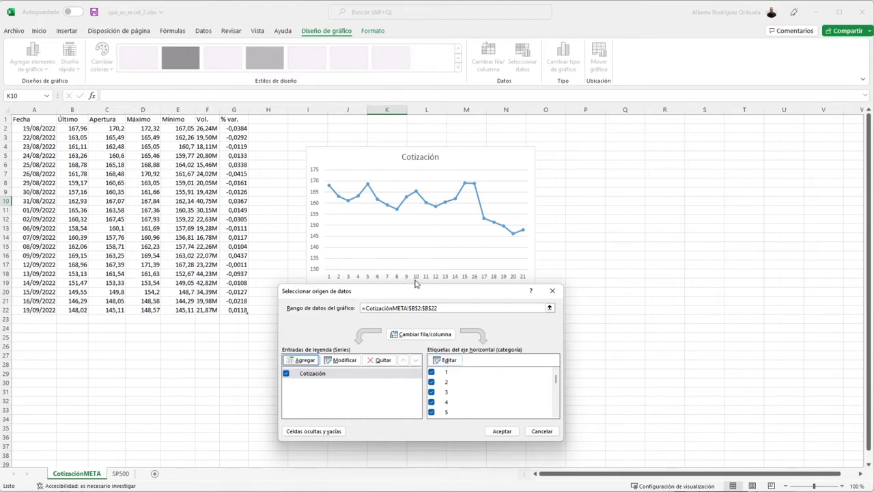
{"action": "left_click", "coordinate": [452, 360]}
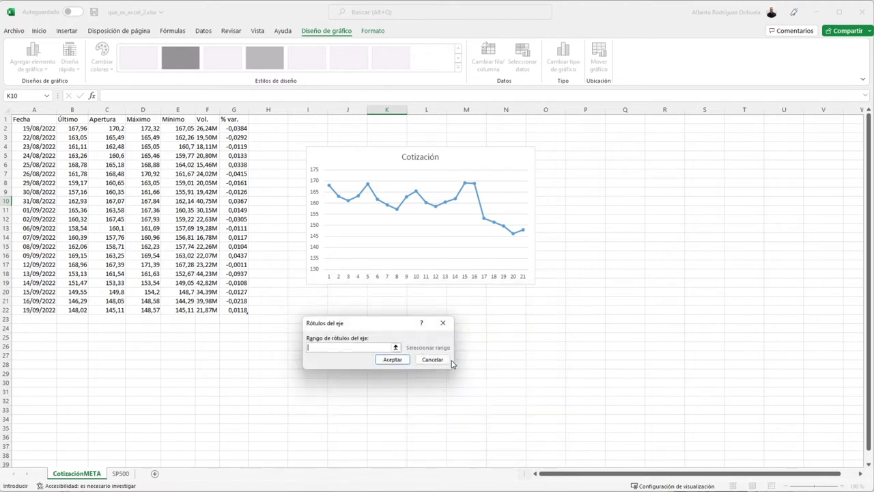
{"action": "left_click_drag", "start_coordinate": [373, 326], "coordinate": [421, 329]}
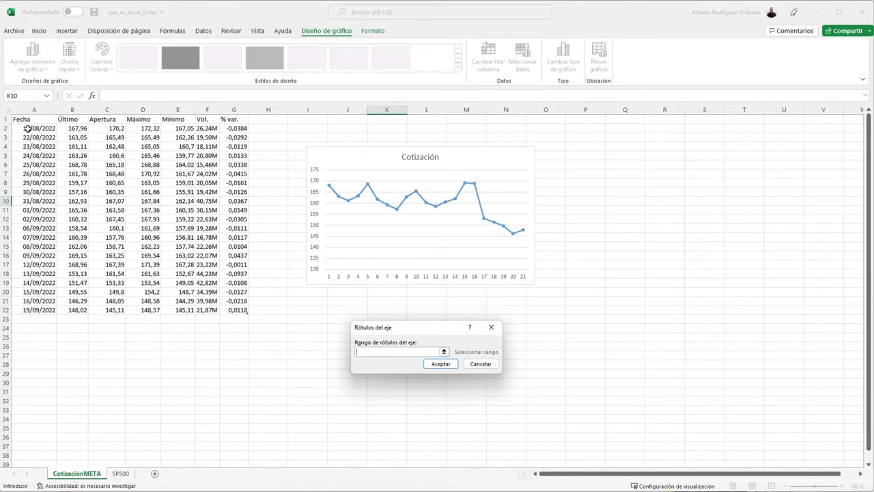
{"action": "left_click_drag", "start_coordinate": [26, 128], "coordinate": [37, 309]}
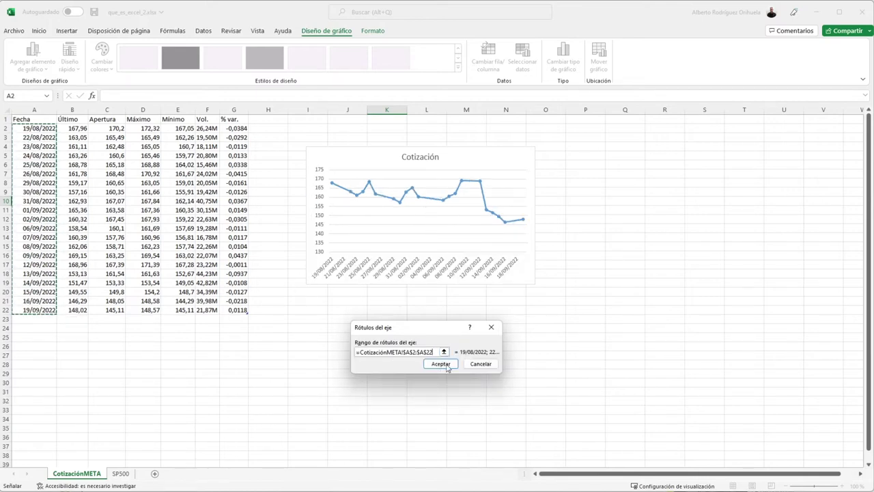
{"action": "left_click", "coordinate": [444, 366]}
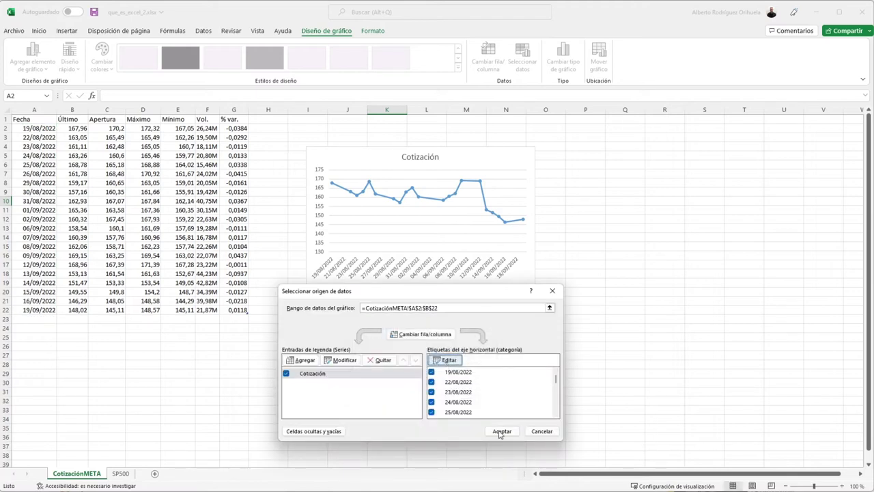
{"action": "left_click", "coordinate": [500, 431]}
- Move the Cotización chart up beside the table from column H, enlarge it, and reselect it
{"action": "left_click_drag", "start_coordinate": [474, 154], "coordinate": [442, 138]}
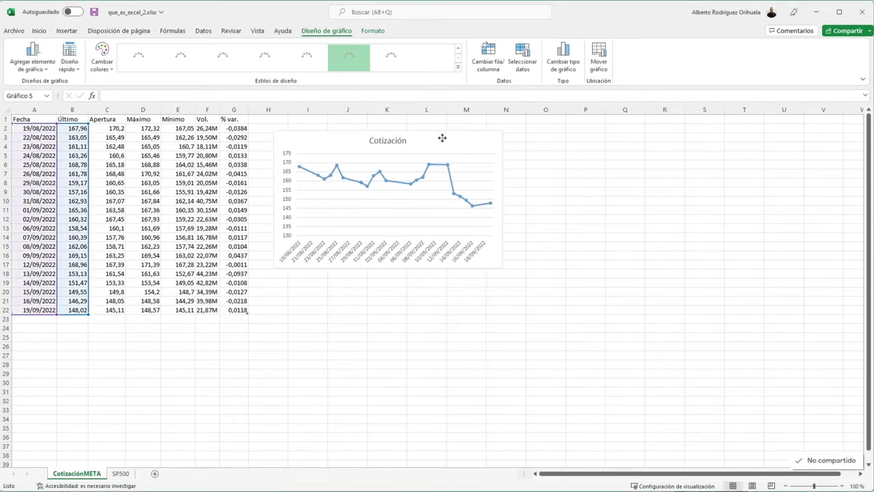
{"action": "left_click_drag", "start_coordinate": [502, 267], "coordinate": [513, 293]}
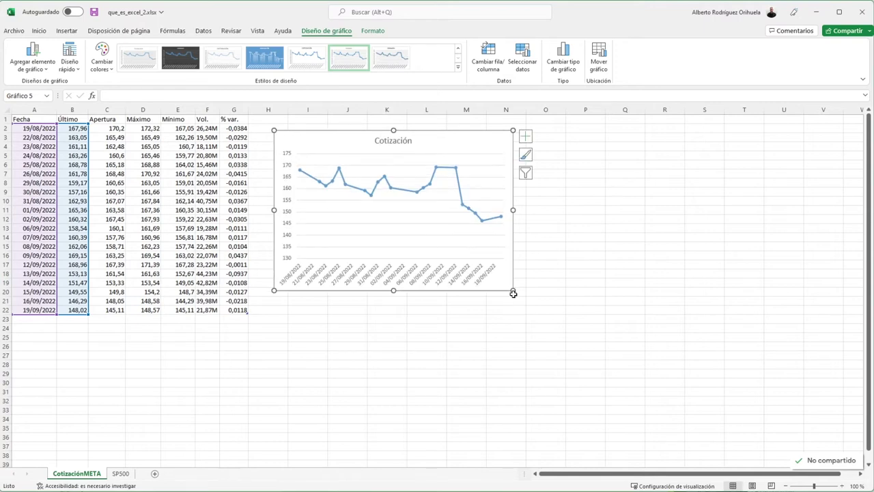
{"action": "left_click", "coordinate": [481, 330]}
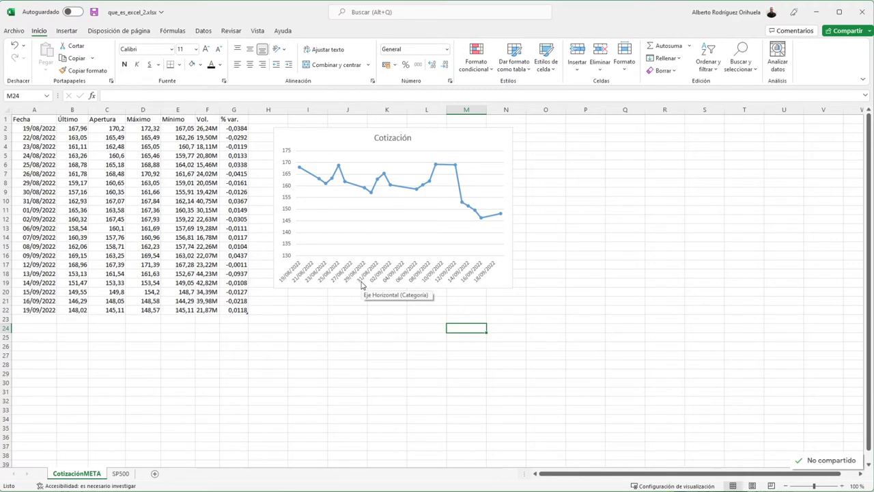
{"action": "left_click", "coordinate": [480, 133]}
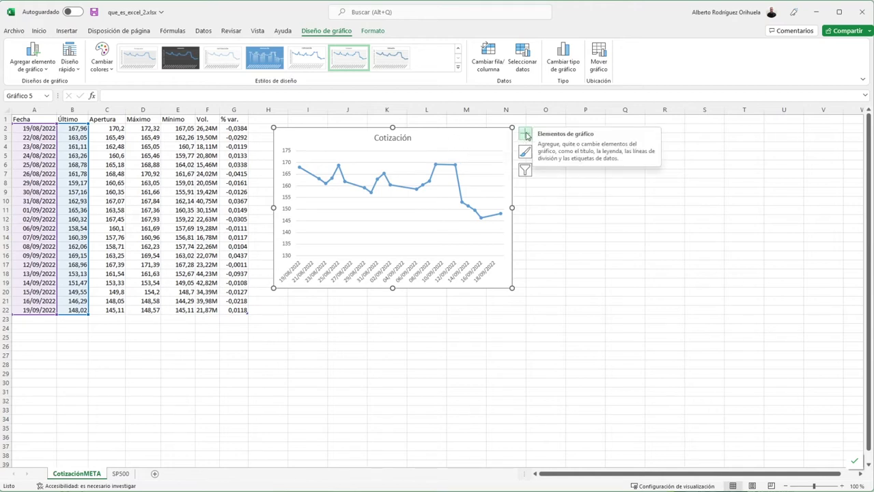
- Keep axes, title and horizontal gridlines, drop the legend, and show gridline type options
{"action": "left_click", "coordinate": [524, 136]}
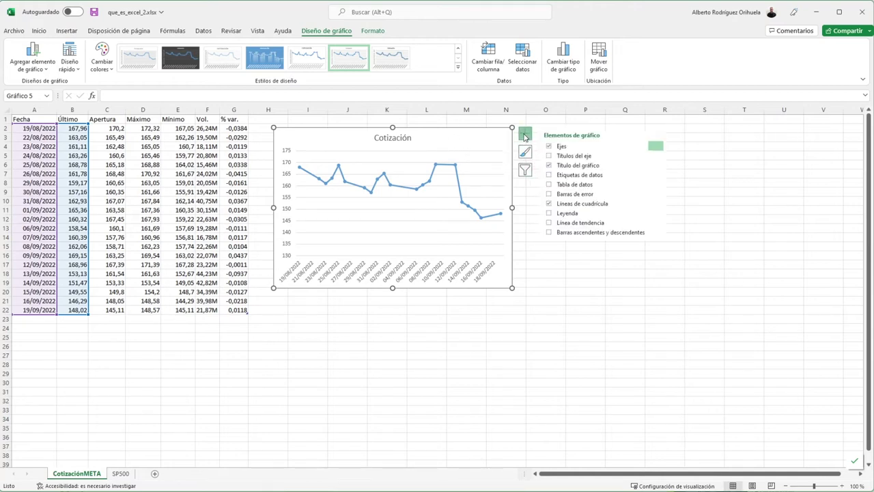
{"action": "left_click", "coordinate": [549, 147]}
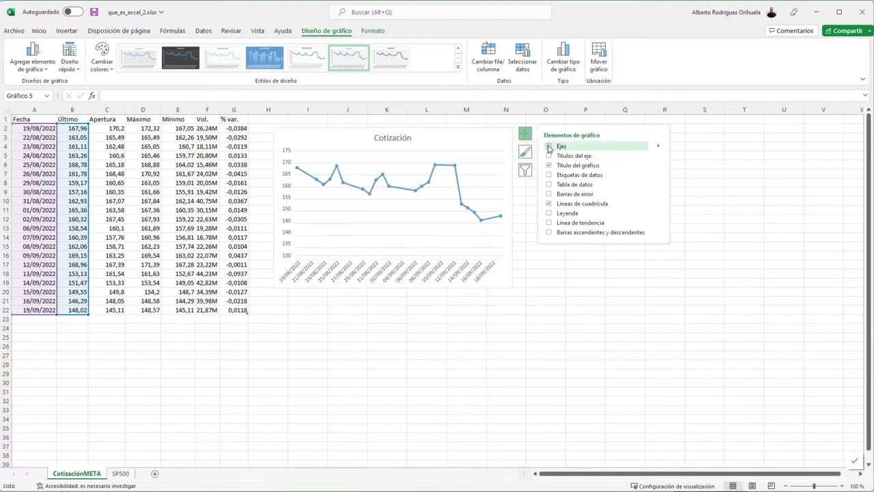
{"action": "left_click", "coordinate": [549, 147]}
{"action": "left_click", "coordinate": [549, 166]}
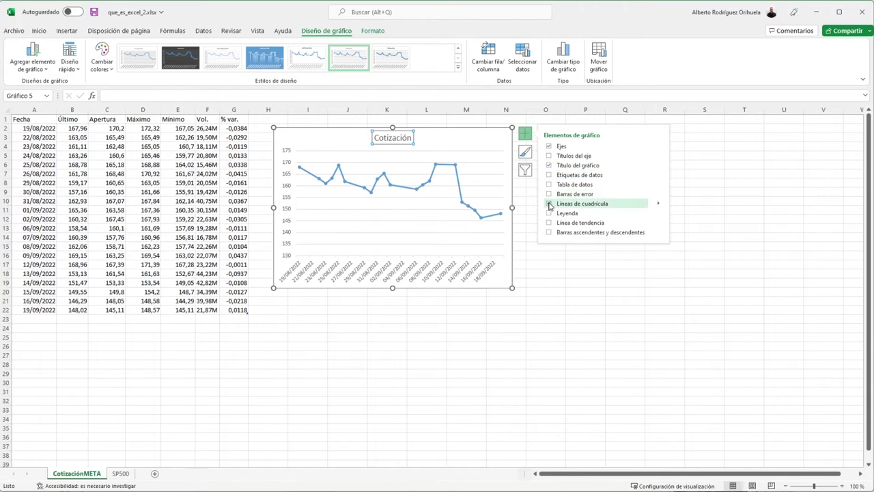
{"action": "left_click", "coordinate": [551, 206]}
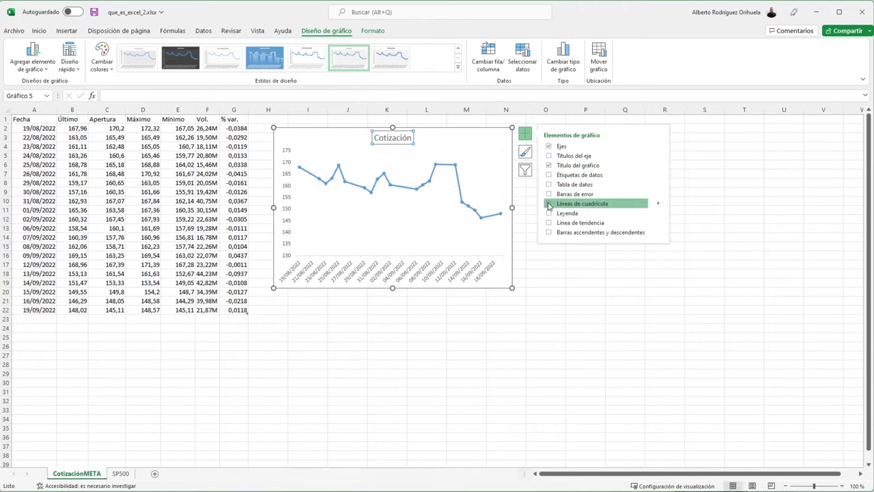
{"action": "left_click", "coordinate": [550, 213]}
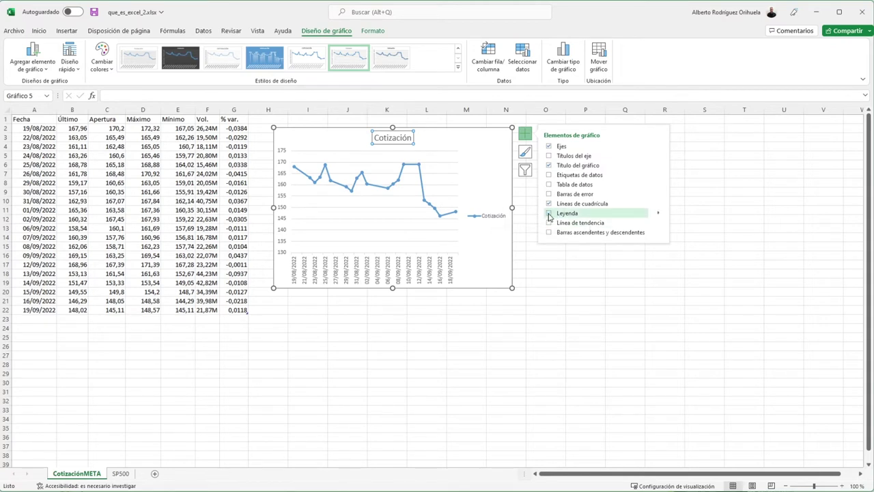
{"action": "left_click", "coordinate": [550, 214]}
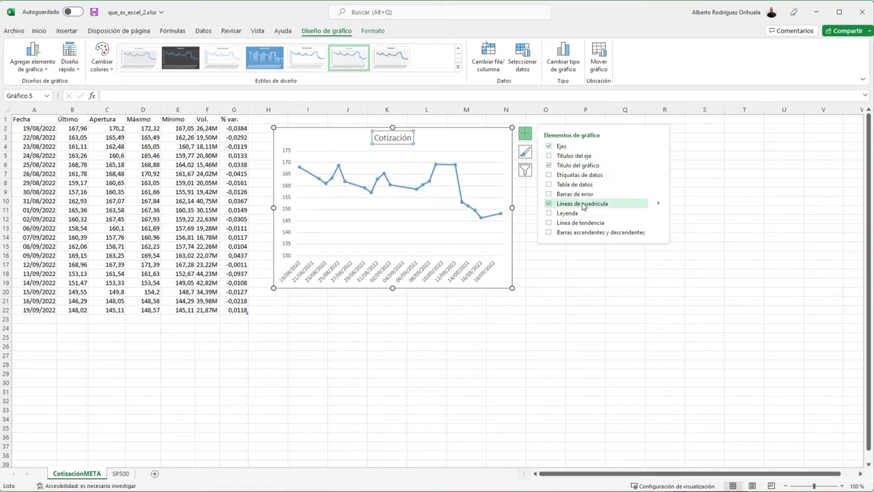
{"action": "left_click", "coordinate": [660, 205]}
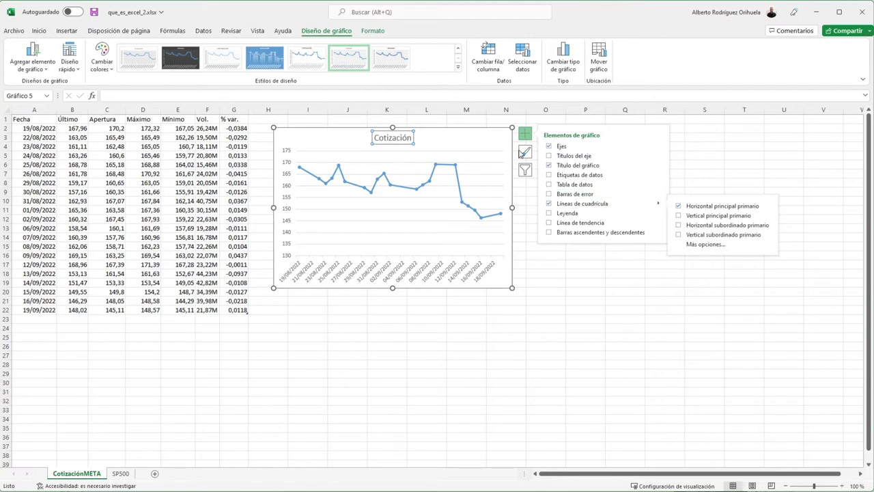
{"action": "left_click", "coordinate": [504, 150]}
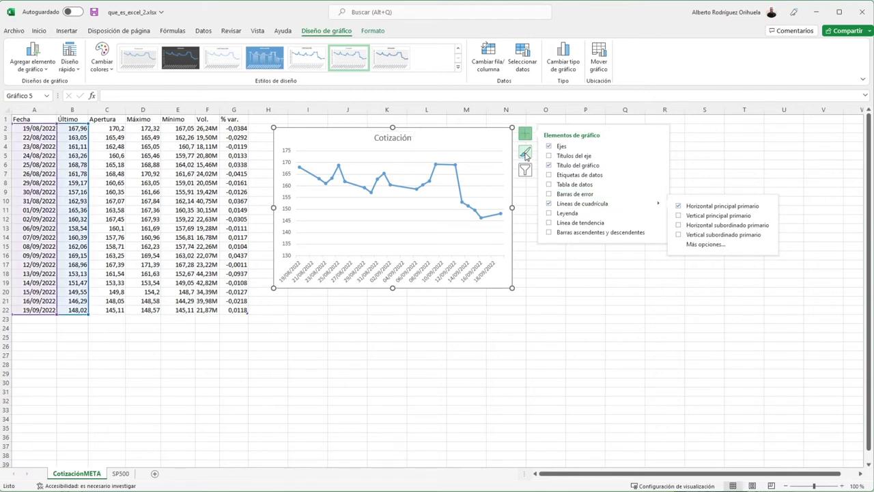
- Browse the chart's Color palettes, then show the chart filters listing Cotización and the dates
{"action": "left_click", "coordinate": [525, 155]}
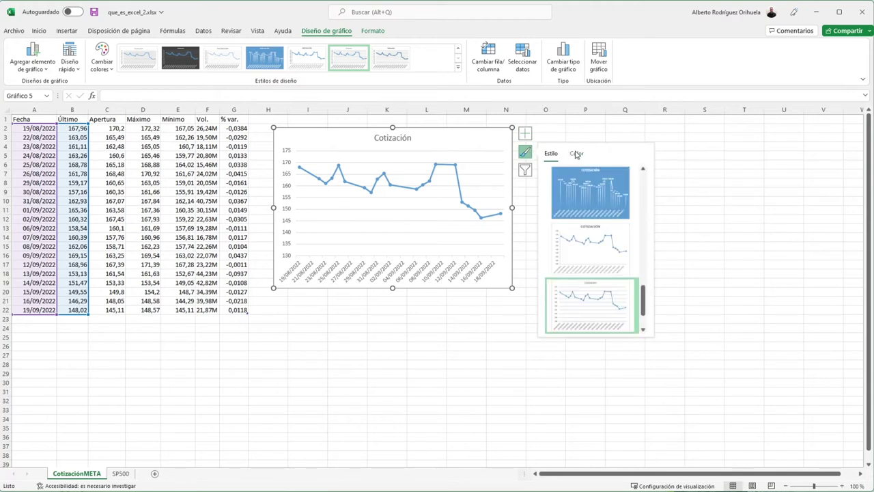
{"action": "left_click", "coordinate": [576, 154]}
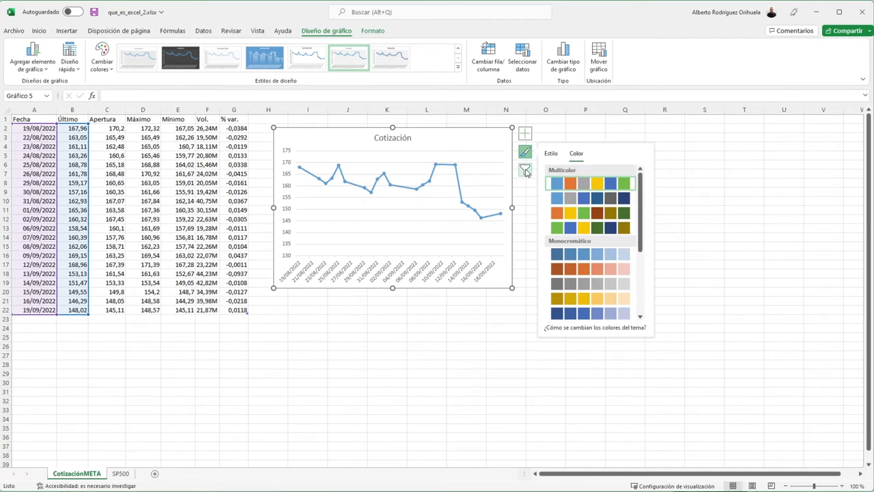
{"action": "left_click", "coordinate": [525, 171]}
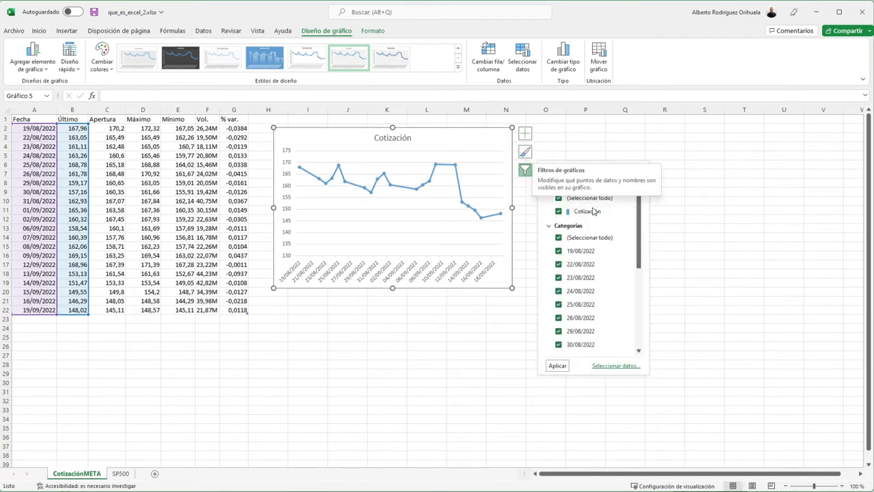
{"action": "mouse_move", "coordinate": [638, 249]}
{"action": "left_mouse_down"}
{"action": "mouse_move", "coordinate": [639, 269]}
{"action": "mouse_move", "coordinate": [630, 204]}
{"action": "left_mouse_up"}
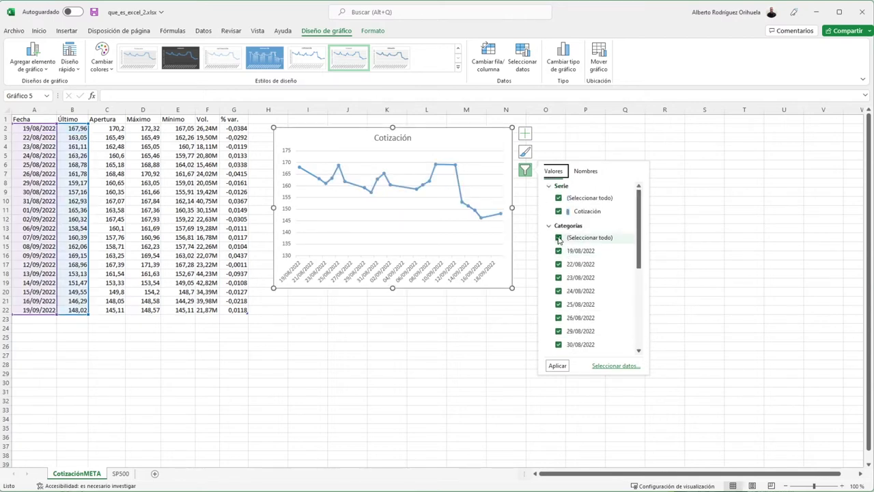
{"action": "left_click", "coordinate": [559, 237]}
{"action": "left_click", "coordinate": [559, 250]}
{"action": "left_click", "coordinate": [558, 264]}
{"action": "left_click", "coordinate": [559, 278]}
{"action": "left_click", "coordinate": [558, 291]}
{"action": "left_click", "coordinate": [558, 304]}
{"action": "left_click", "coordinate": [559, 317]}
{"action": "left_click", "coordinate": [559, 330]}
{"action": "left_click", "coordinate": [558, 345]}
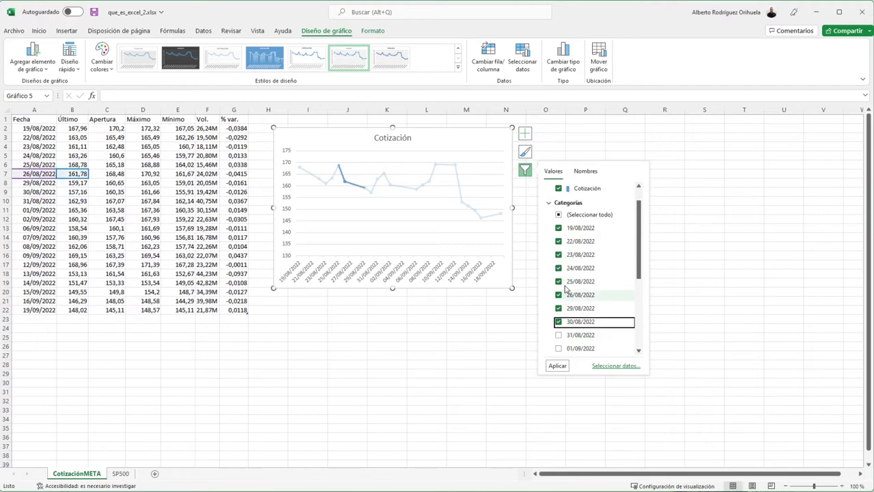
{"action": "left_click", "coordinate": [558, 335]}
{"action": "left_click", "coordinate": [557, 366]}
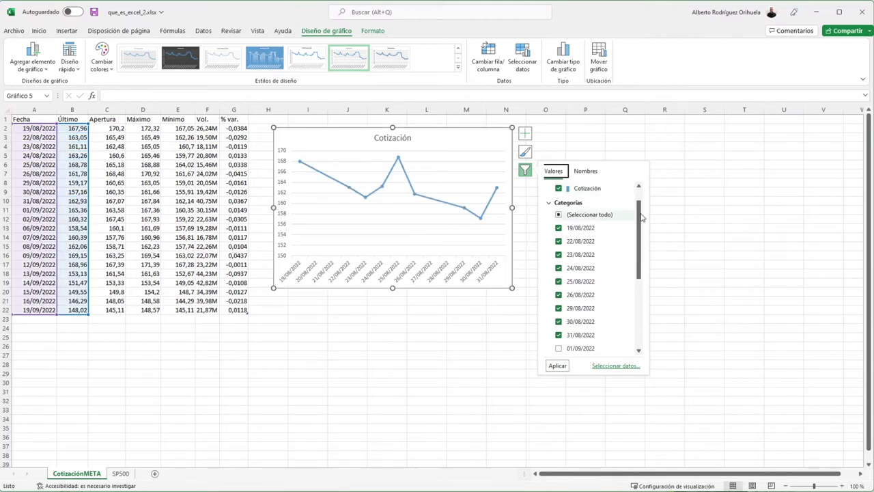
{"action": "left_click", "coordinate": [690, 309]}
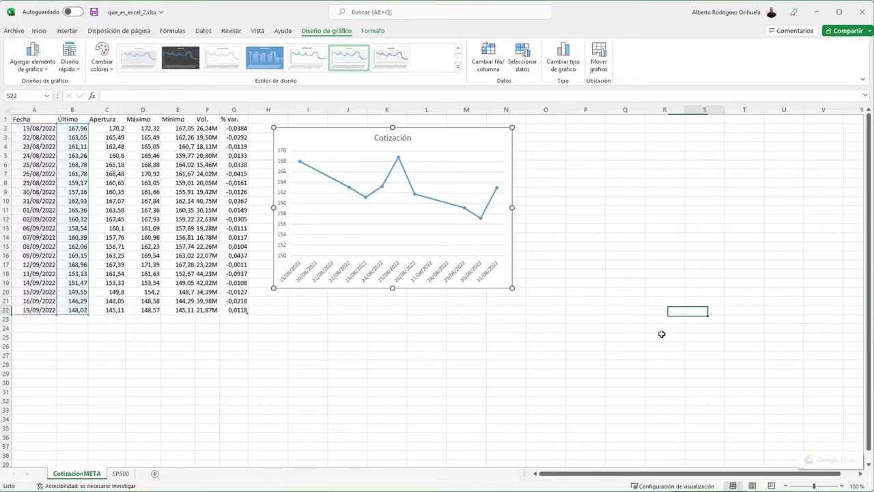
{"action": "left_click", "coordinate": [477, 156]}
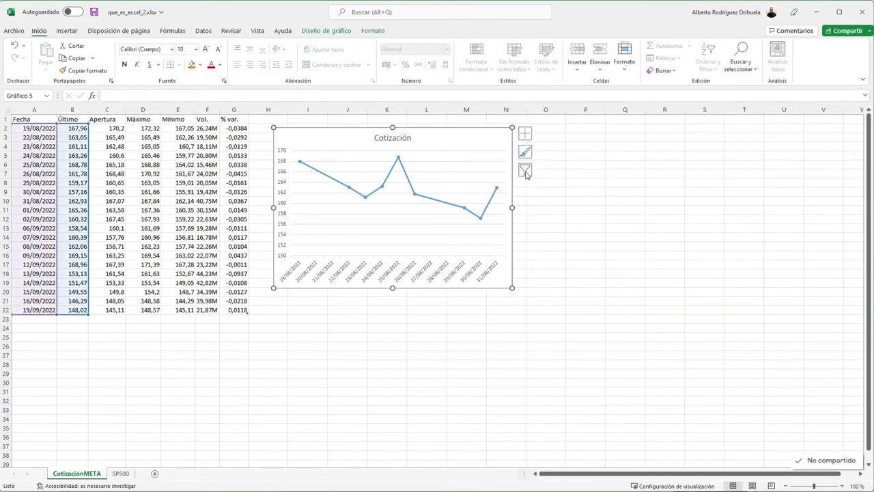
{"action": "left_click", "coordinate": [525, 172]}
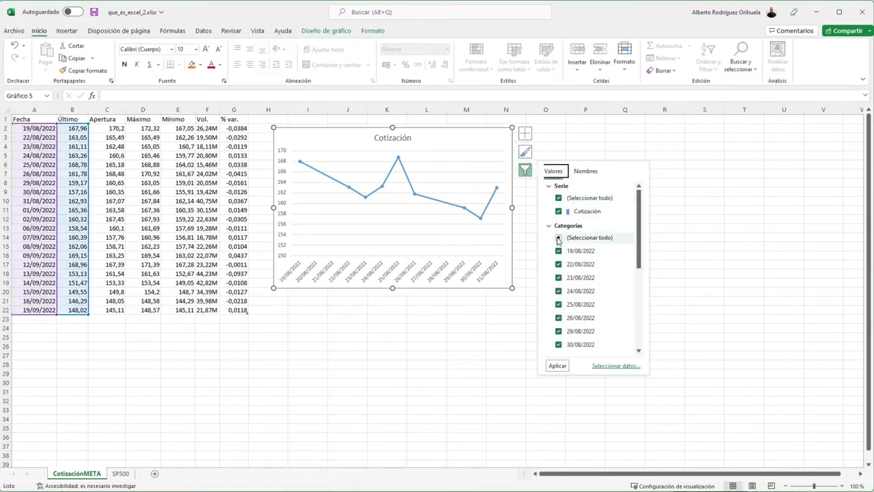
{"action": "left_click", "coordinate": [559, 238]}
{"action": "left_click", "coordinate": [559, 237]}
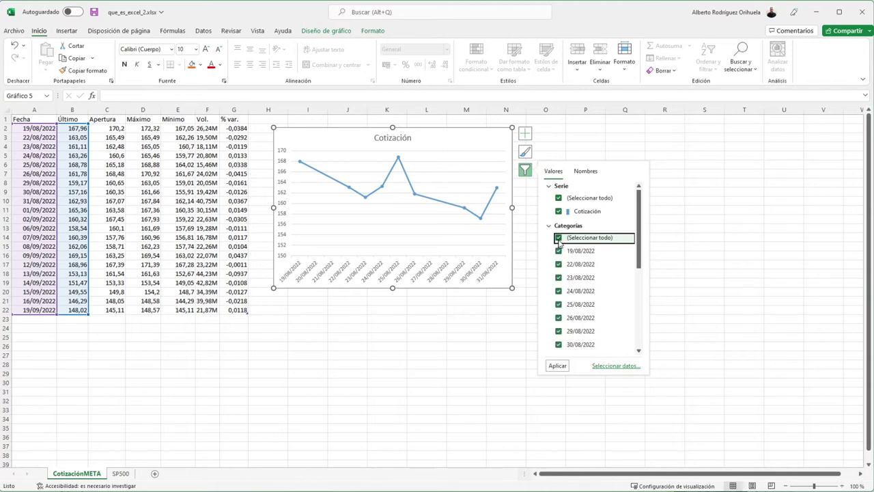
{"action": "left_click", "coordinate": [557, 366]}
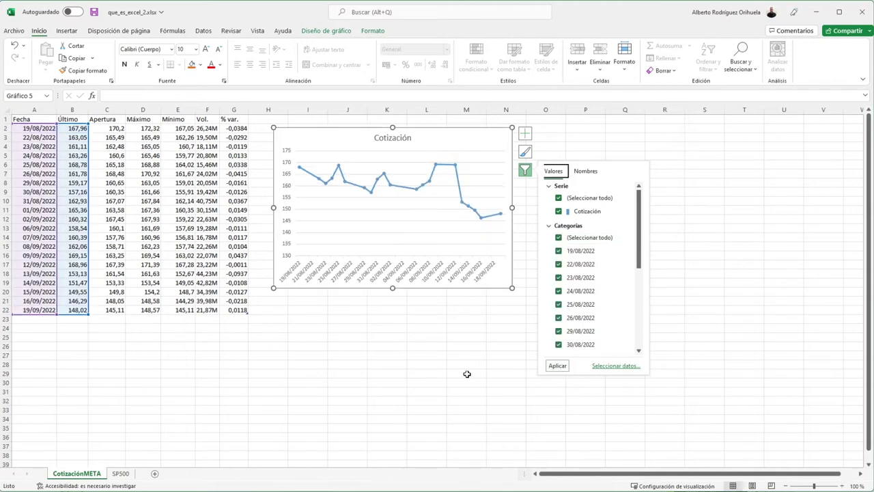
- Close the chart filters and try selecting the Fecha and Último columns A1:B22
{"action": "left_click", "coordinate": [465, 372]}
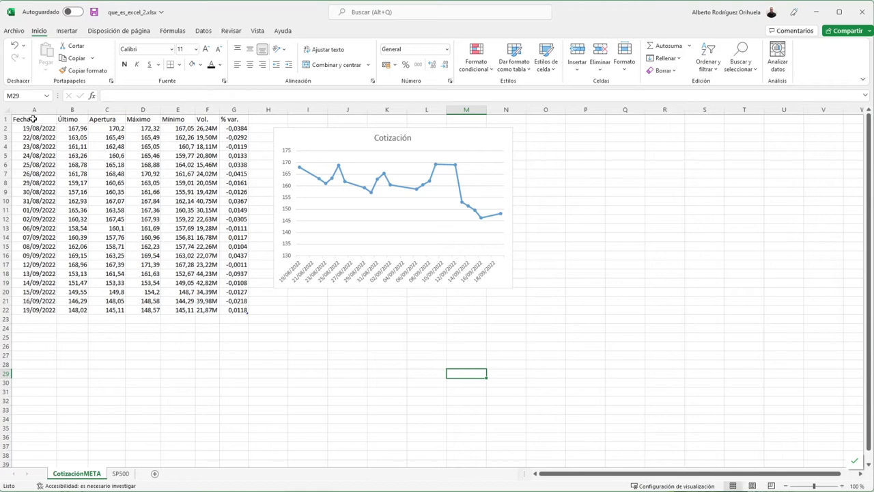
{"action": "left_click_drag", "start_coordinate": [32, 118], "coordinate": [28, 310]}
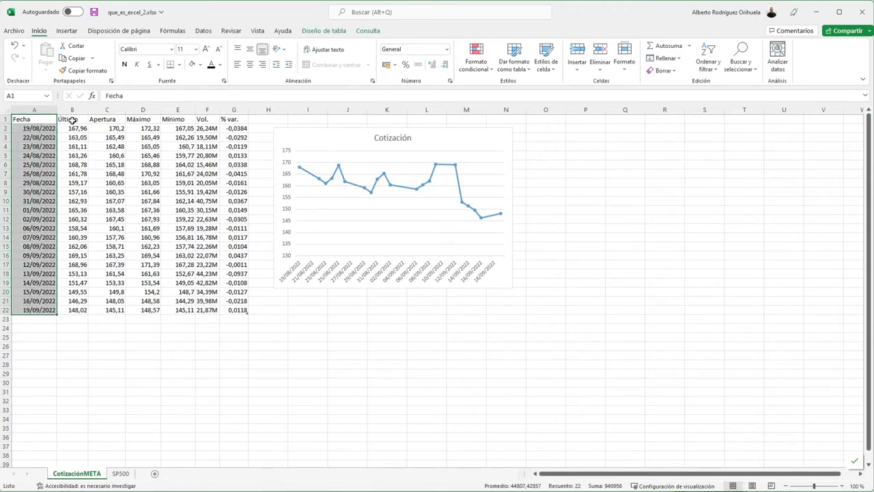
{"action": "left_click_drag", "start_coordinate": [72, 119], "coordinate": [76, 310]}
{"action": "left_click", "coordinate": [76, 310]}
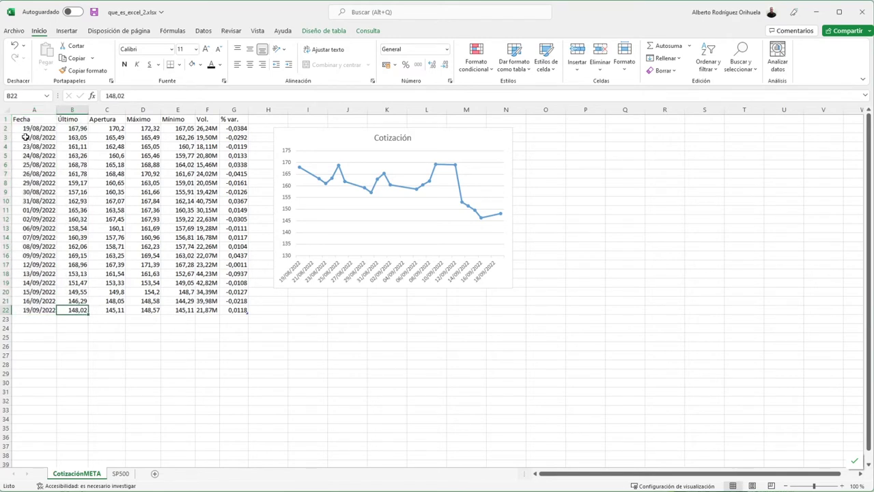
{"action": "left_click_drag", "start_coordinate": [36, 123], "coordinate": [82, 312]}
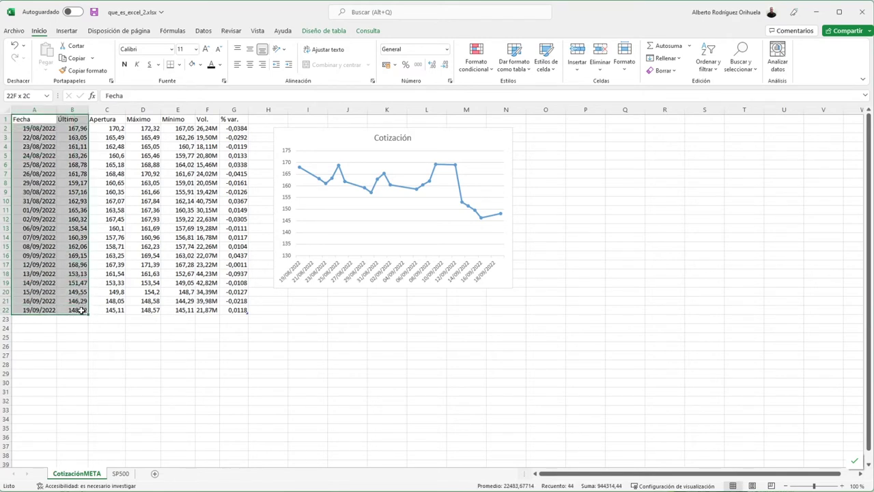
{"action": "left_click", "coordinate": [106, 273]}
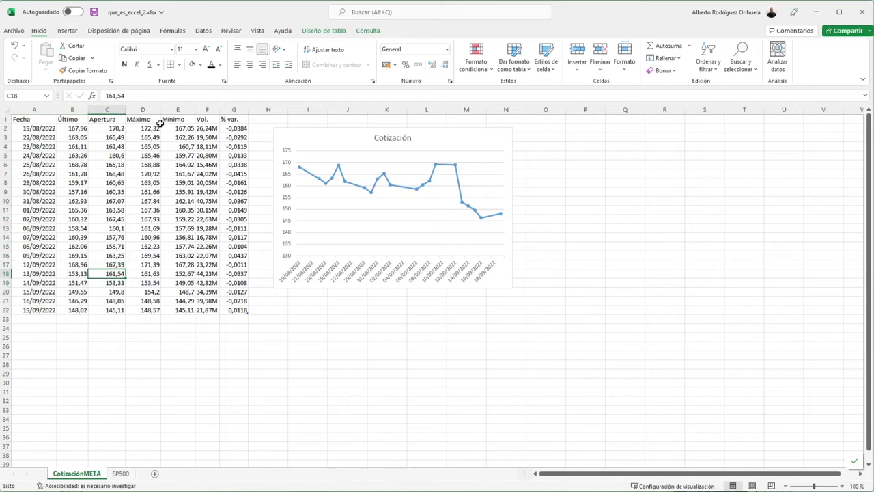
- Try pairing Fecha with Máximo, then settle on A1:B22 and bring up the Insertar ribbon
{"action": "left_click_drag", "start_coordinate": [50, 120], "coordinate": [55, 312]}
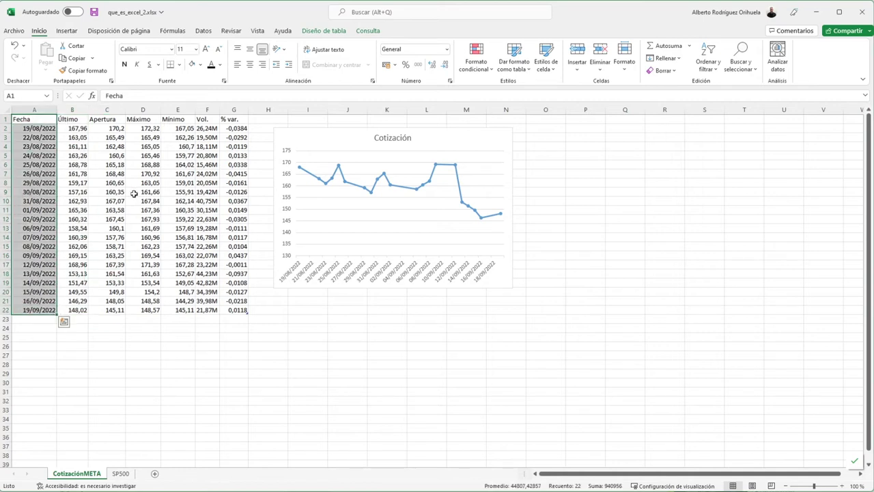
{"action": "left_click_drag", "start_coordinate": [148, 121], "coordinate": [147, 282]}
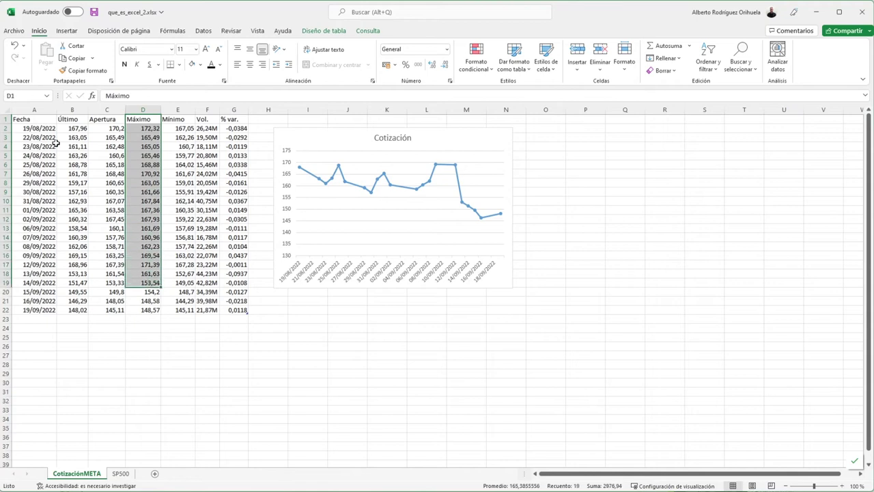
{"action": "left_click_drag", "start_coordinate": [41, 120], "coordinate": [68, 307]}
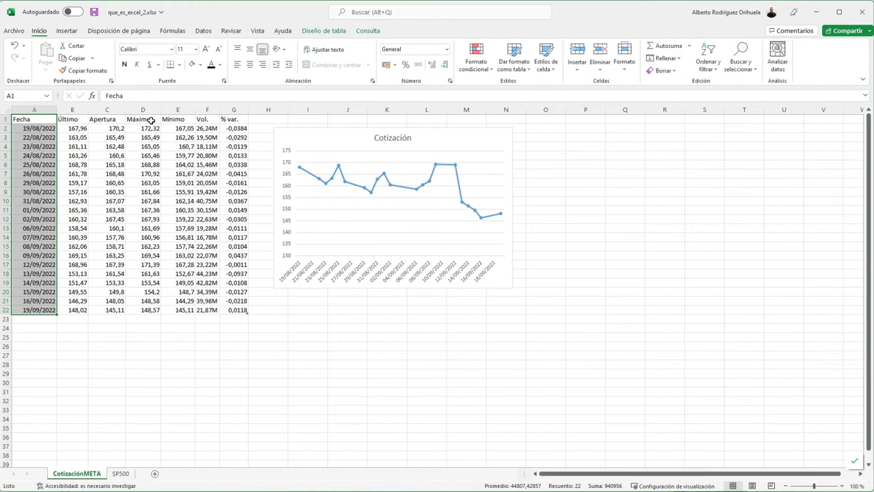
{"action": "left_click_drag", "start_coordinate": [150, 119], "coordinate": [148, 310], "text": "ctrl"}
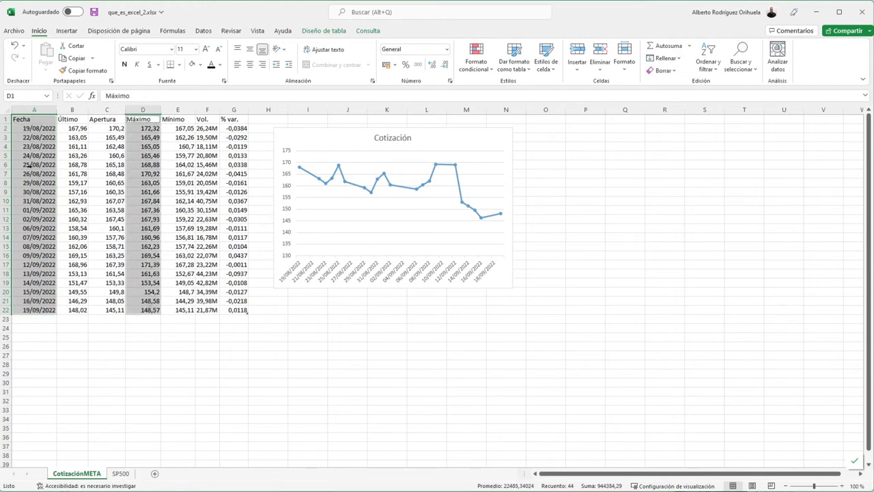
{"action": "left_click", "coordinate": [76, 147]}
{"action": "mouse_move", "coordinate": [43, 122]}
{"action": "left_mouse_down"}
{"action": "mouse_move", "coordinate": [68, 166]}
{"action": "mouse_move", "coordinate": [80, 311]}
{"action": "left_mouse_up"}
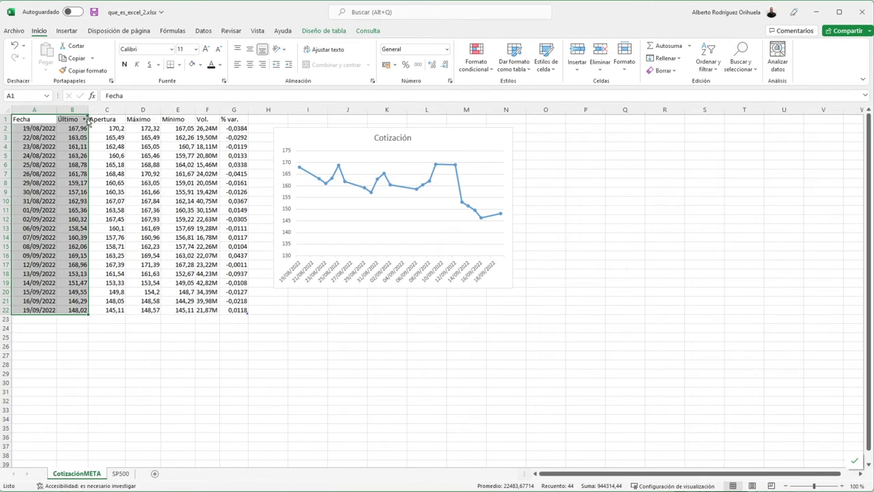
{"action": "left_click", "coordinate": [67, 31]}
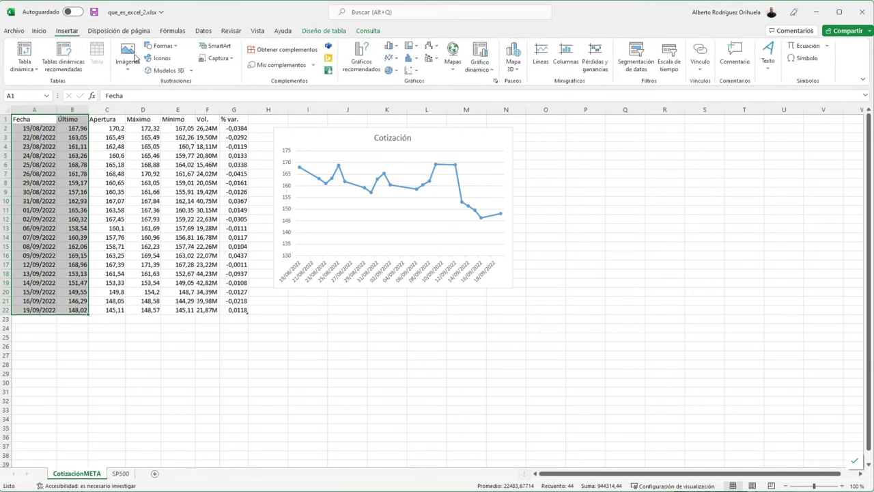
- Insert a Línea con marcadores chart from the Línea 2D group plotting Último by date
{"action": "left_click", "coordinate": [396, 59]}
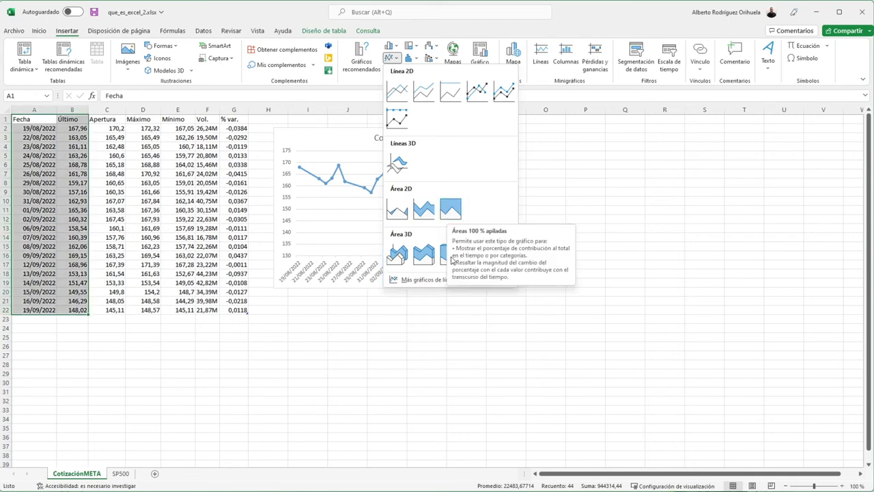
{"action": "left_click", "coordinate": [388, 46]}
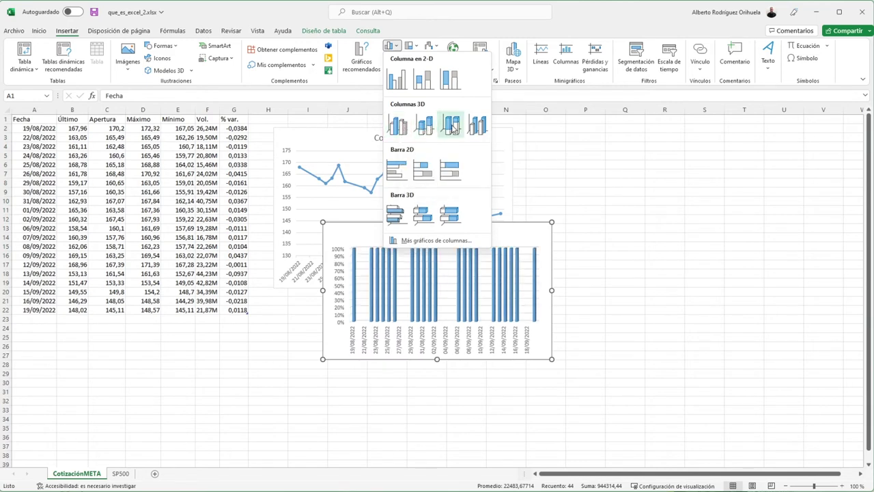
{"action": "left_click", "coordinate": [397, 48]}
{"action": "left_click", "coordinate": [397, 48]}
{"action": "left_click", "coordinate": [397, 48]}
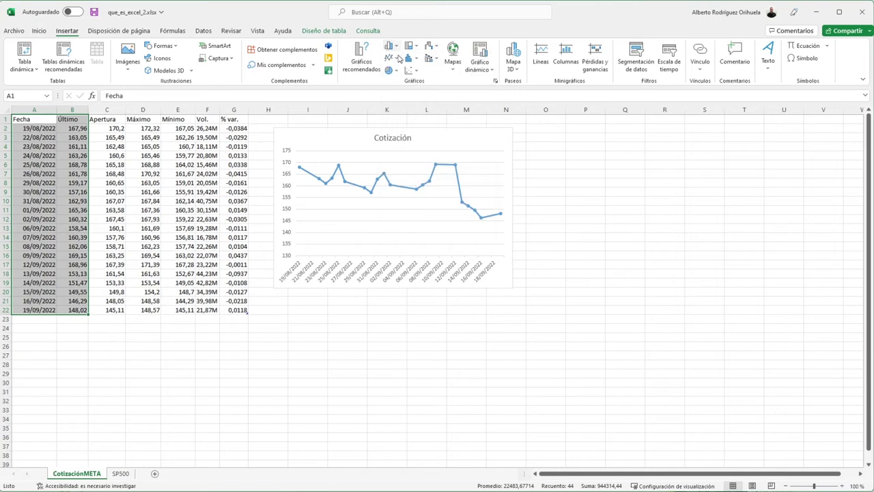
{"action": "left_click", "coordinate": [399, 58]}
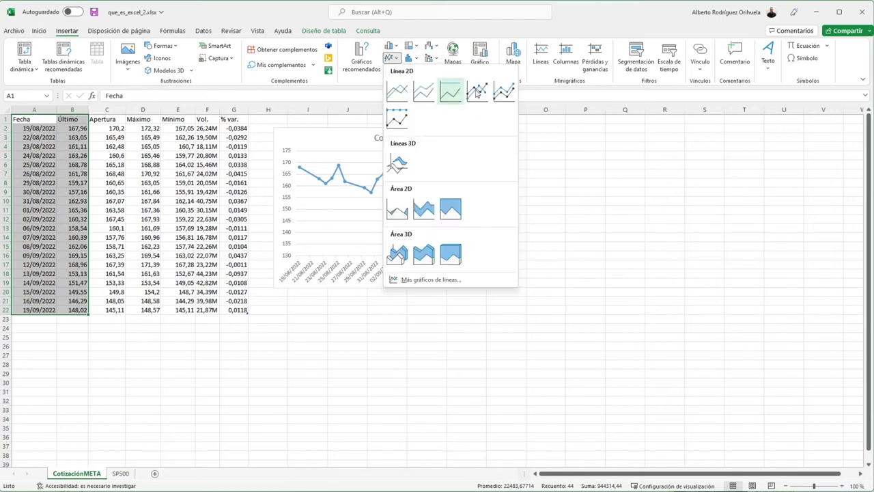
{"action": "left_click", "coordinate": [510, 249]}
- Place the Último chart below Cotización, widen it to match, then reselect A1:B22
{"action": "mouse_move", "coordinate": [512, 239]}
{"action": "left_mouse_down"}
{"action": "mouse_move", "coordinate": [472, 324]}
{"action": "mouse_move", "coordinate": [468, 316]}
{"action": "left_mouse_up"}
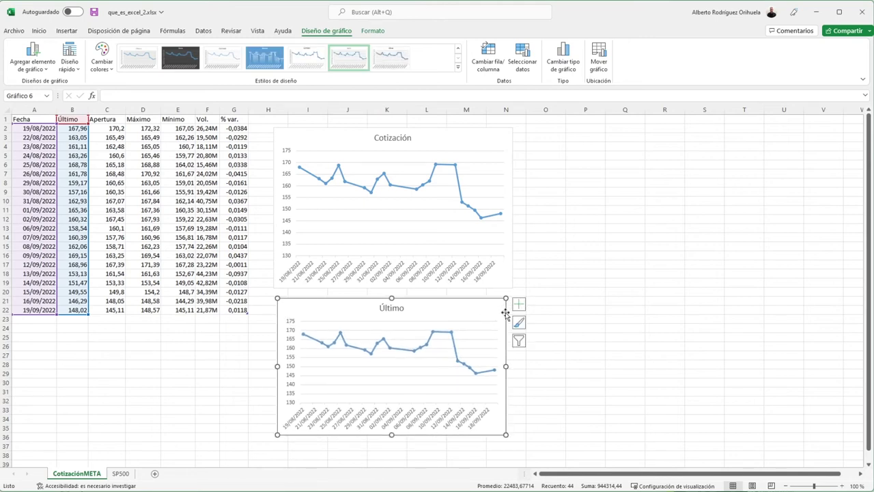
{"action": "left_click_drag", "start_coordinate": [506, 367], "coordinate": [514, 367]}
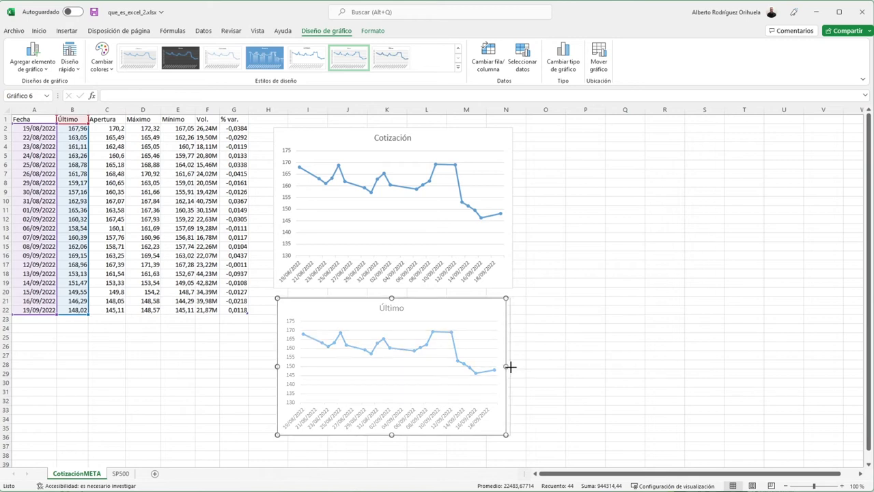
{"action": "left_click", "coordinate": [581, 344]}
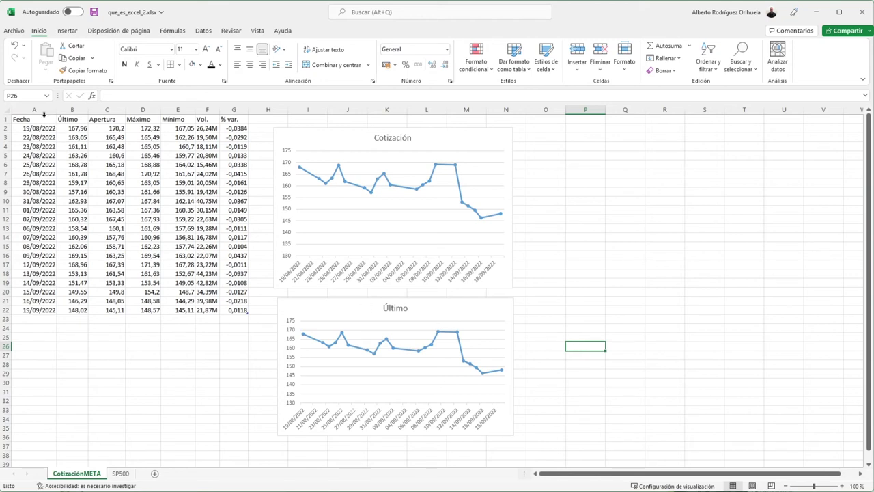
{"action": "left_click_drag", "start_coordinate": [38, 119], "coordinate": [75, 309]}
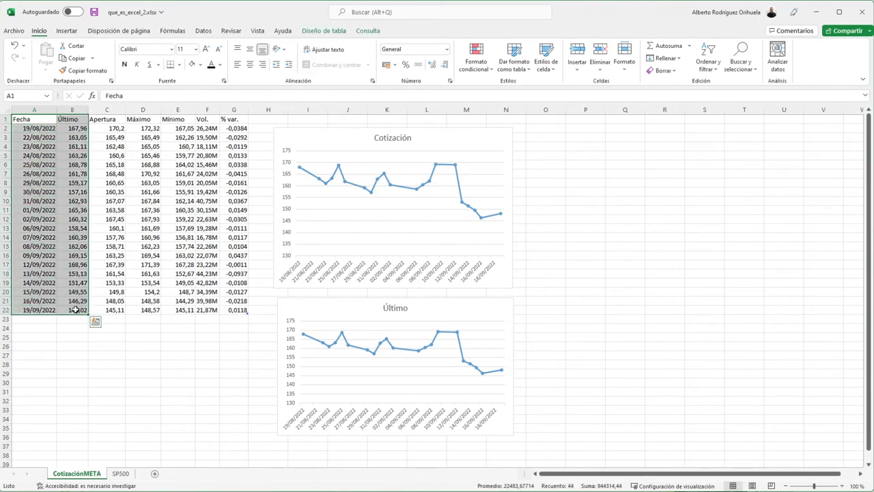
- Create a column chart of A1:B22's Último prices on a new chart sheet, Gráfico4
{"action": "key", "text": "F11"}
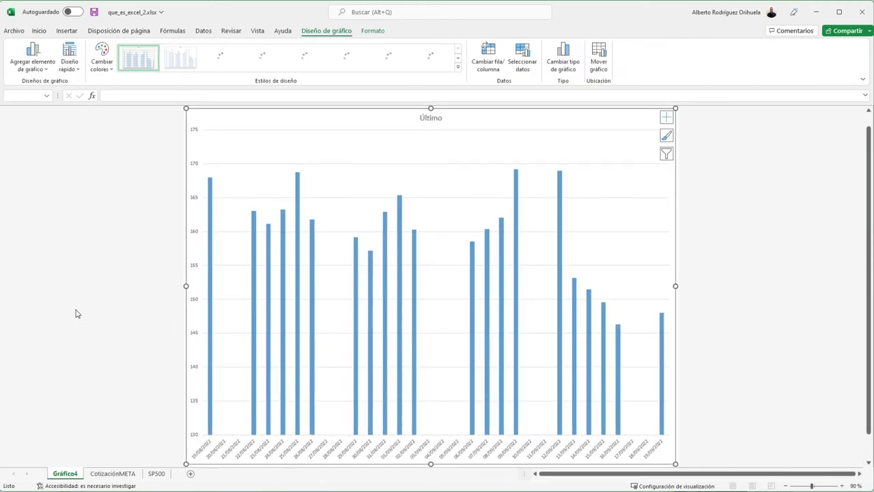
{"action": "left_click", "coordinate": [88, 473]}
{"action": "left_click", "coordinate": [64, 473]}
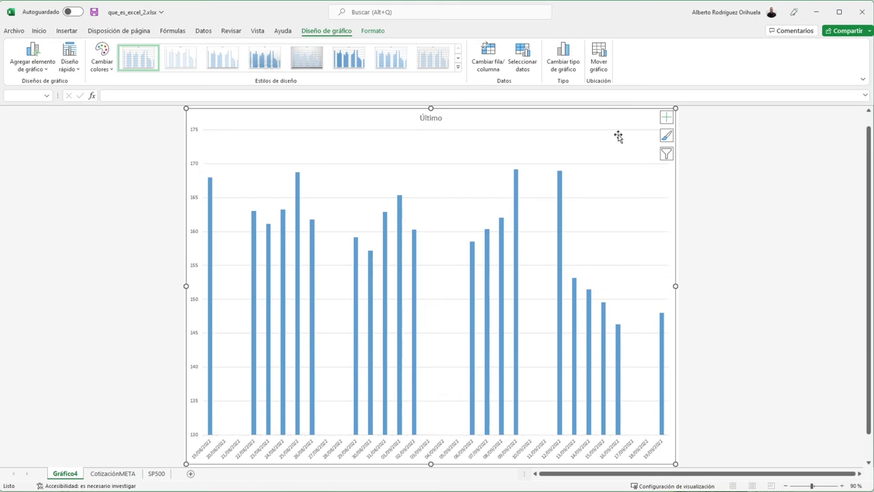
- Copy the Gráfico4 column chart and return to the CotizaciónMETA sheet
{"action": "right_click", "coordinate": [610, 126]}
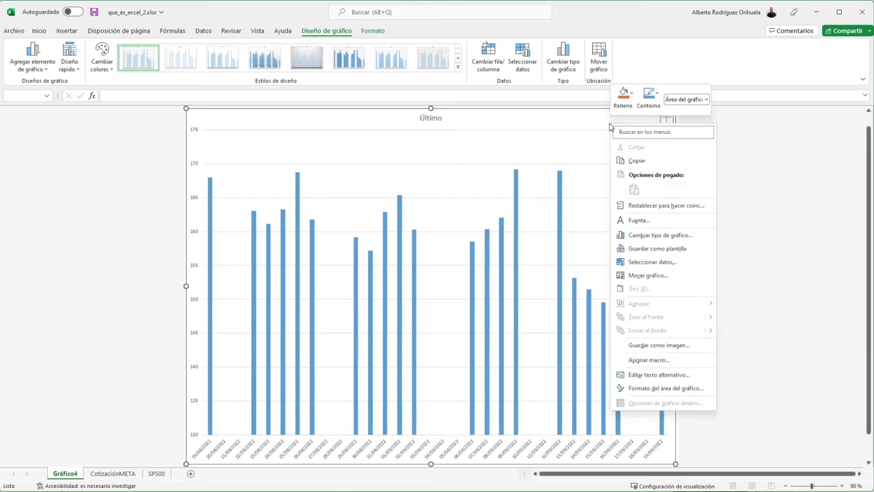
{"action": "left_click", "coordinate": [656, 163]}
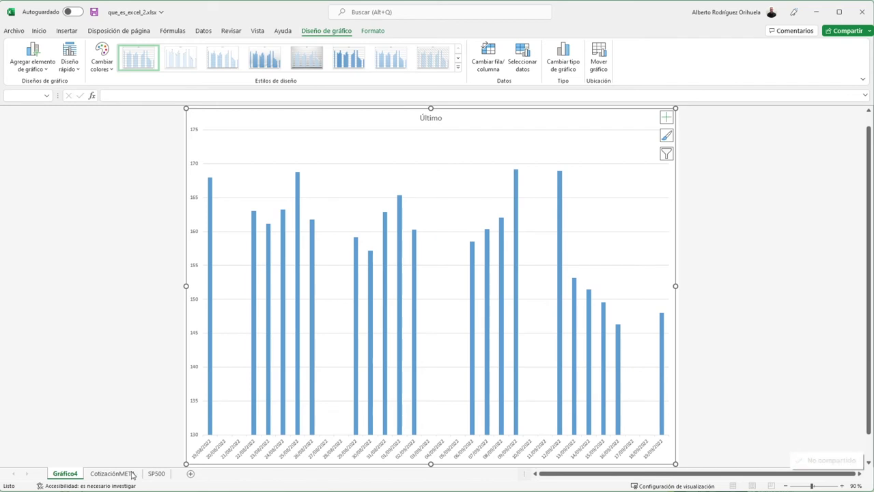
{"action": "left_click", "coordinate": [132, 474]}
{"action": "left_click", "coordinate": [655, 319]}
- Paste the column chart onto CotizaciónMETA, then undo the paste
{"action": "key", "text": "ctrl+v"}
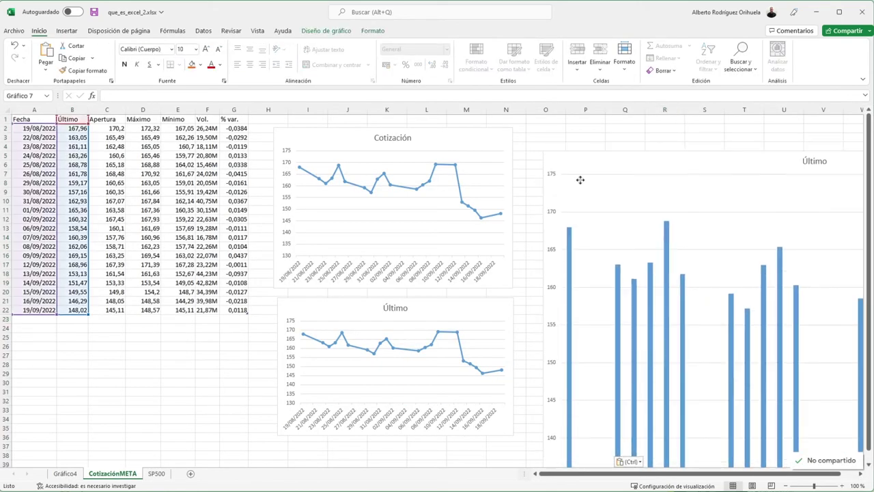
{"action": "left_click_drag", "start_coordinate": [651, 286], "coordinate": [601, 263]}
{"action": "left_click", "coordinate": [583, 231]}
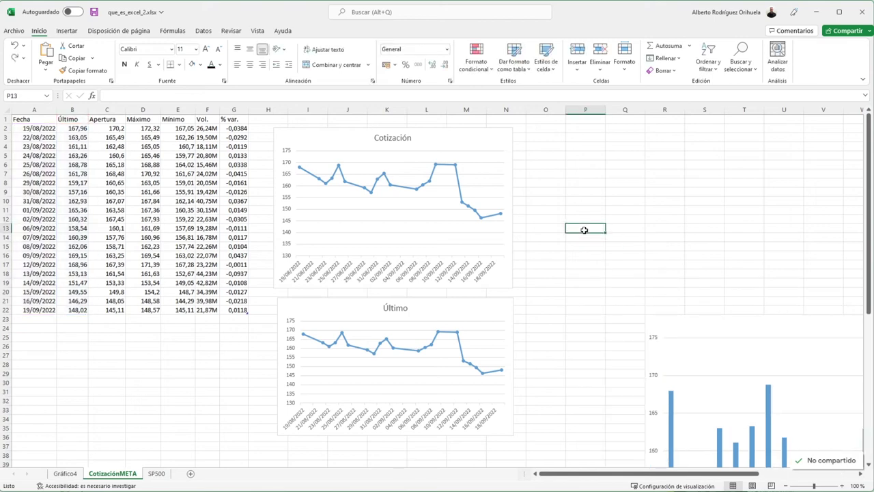
{"action": "key", "text": "ctrl+z"}
{"action": "right_click", "coordinate": [586, 232]}
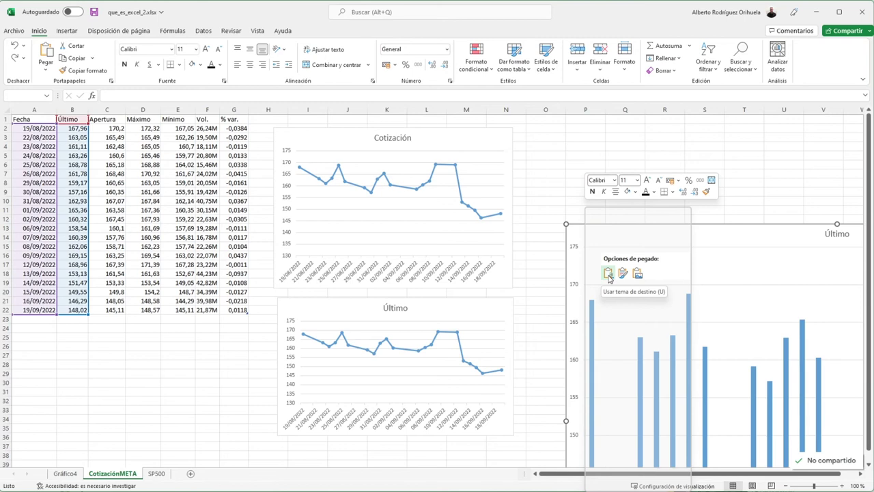
{"action": "key", "text": "Escape"}
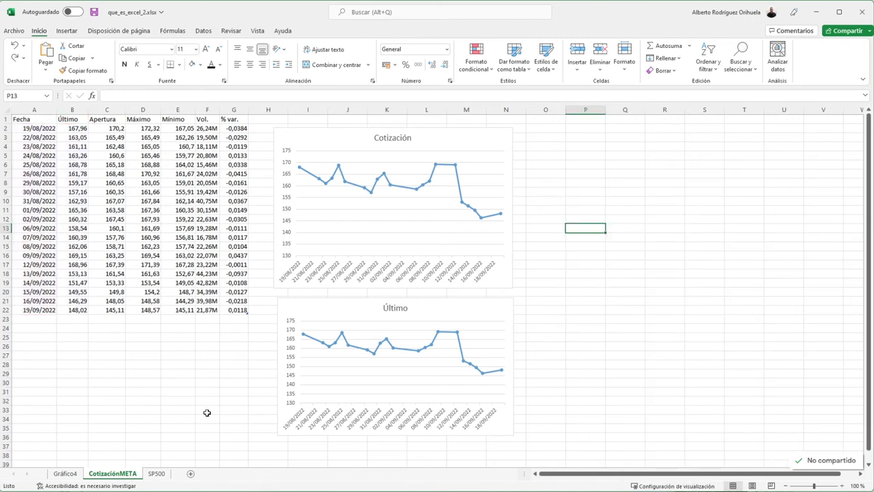
- Delete the Gráfico4 chart sheet and go back to CotizaciónMETA
{"action": "right_click", "coordinate": [66, 473]}
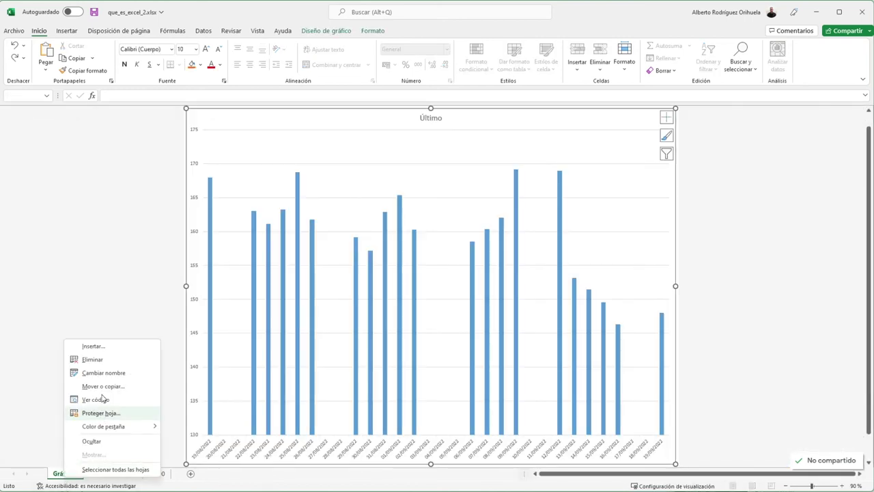
{"action": "left_click", "coordinate": [92, 359]}
{"action": "left_click", "coordinate": [439, 278]}
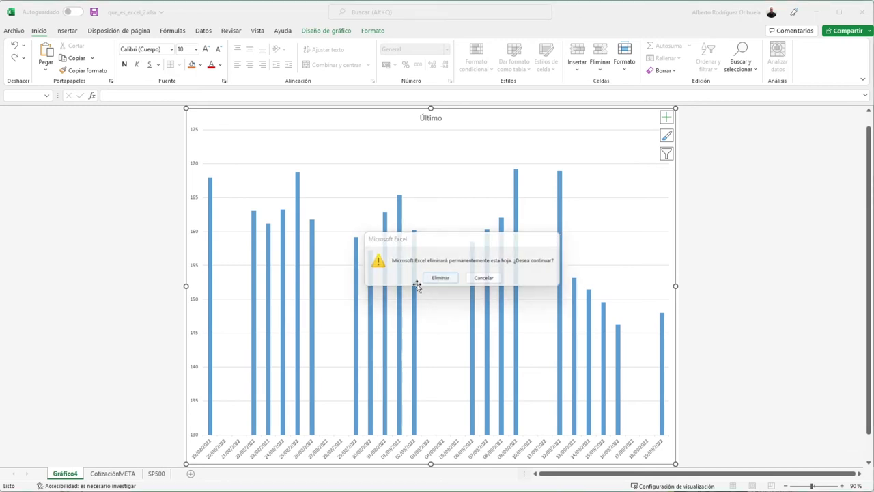
{"action": "left_click", "coordinate": [98, 478]}
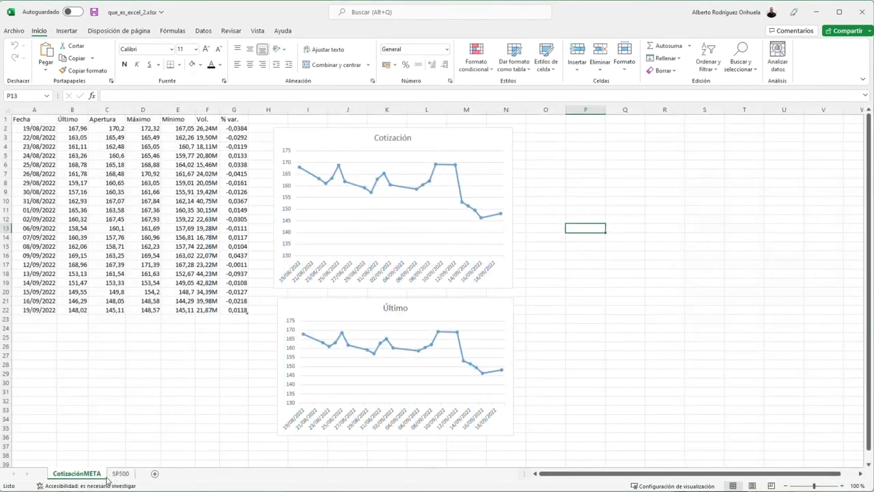
- On the SP500 sheet, select the company names from APPLE INC. to T-MOBILE US
{"action": "left_click", "coordinate": [120, 474]}
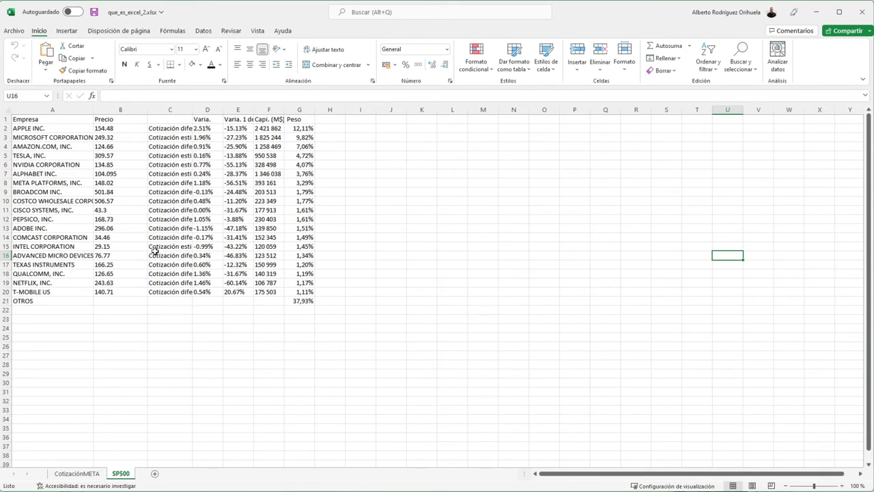
{"action": "left_click", "coordinate": [34, 128]}
{"action": "left_click_drag", "start_coordinate": [34, 128], "coordinate": [34, 173]}
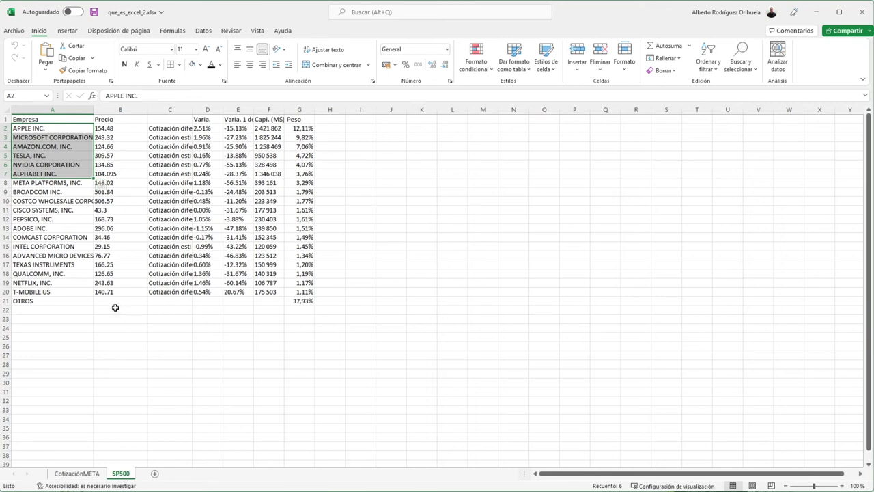
{"action": "left_click", "coordinate": [110, 329]}
{"action": "left_click_drag", "start_coordinate": [49, 132], "coordinate": [38, 295]}
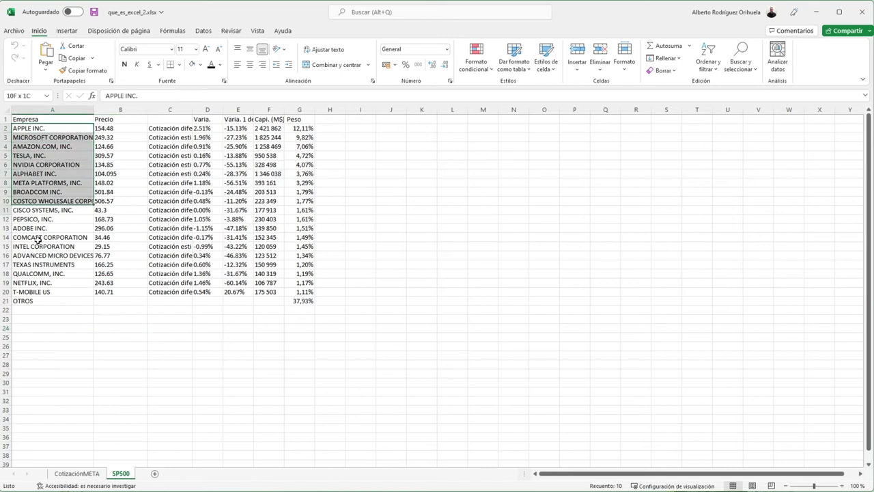
{"action": "left_click", "coordinate": [36, 301]}
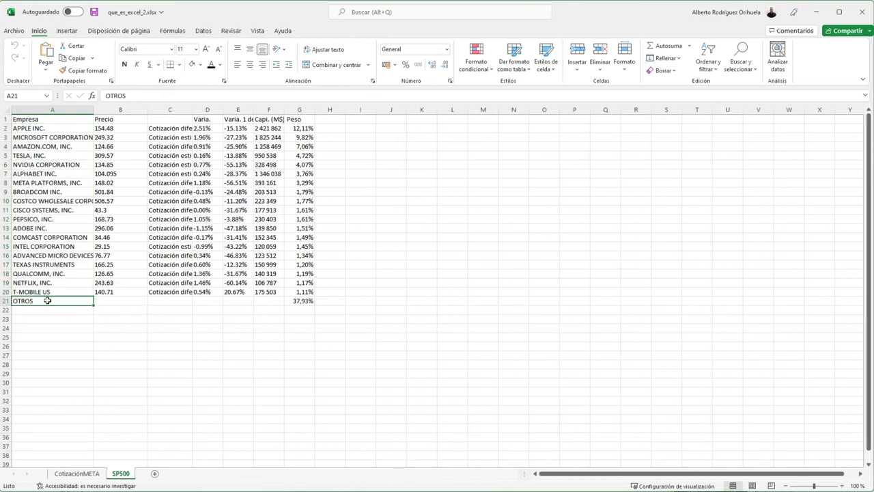
- Check columns B–F and the Peso weights, e.g. 12,11%, 9,82% and OTROS 37,93%
{"action": "left_click", "coordinate": [113, 110]}
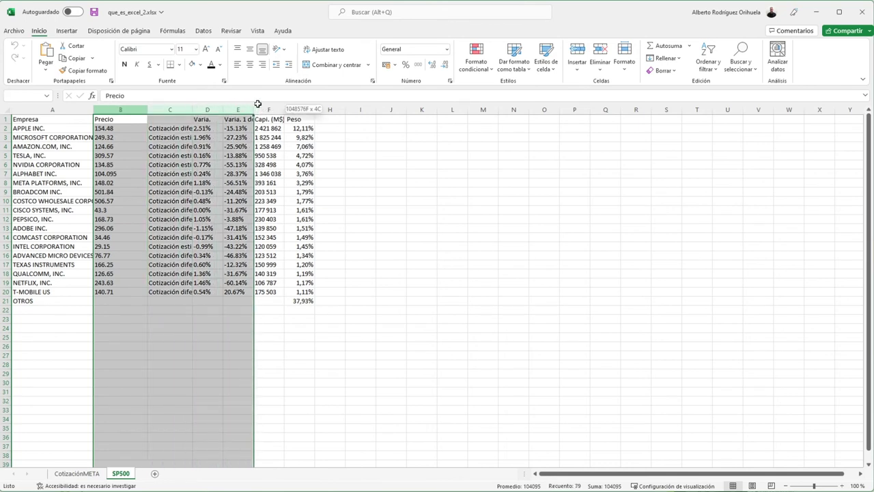
{"action": "left_click_drag", "start_coordinate": [142, 107], "coordinate": [270, 111]}
{"action": "left_click", "coordinate": [302, 137]}
{"action": "left_click", "coordinate": [295, 119]}
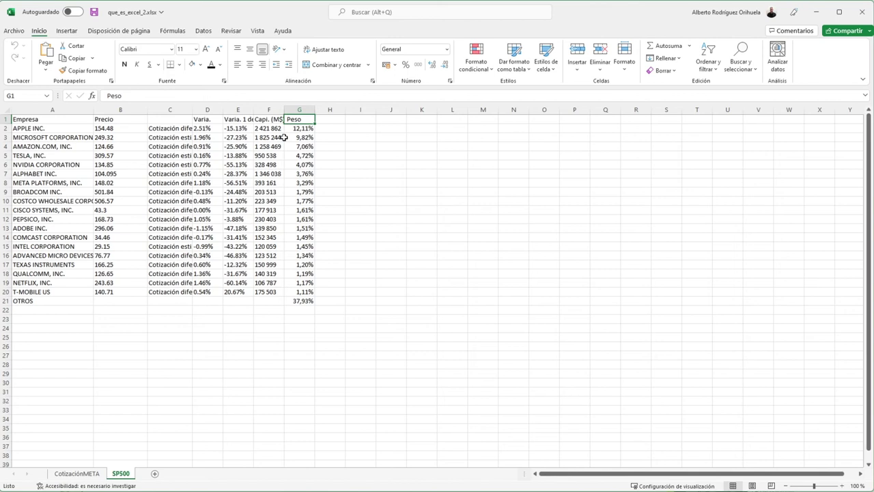
{"action": "left_click", "coordinate": [300, 129]}
{"action": "left_click", "coordinate": [49, 128]}
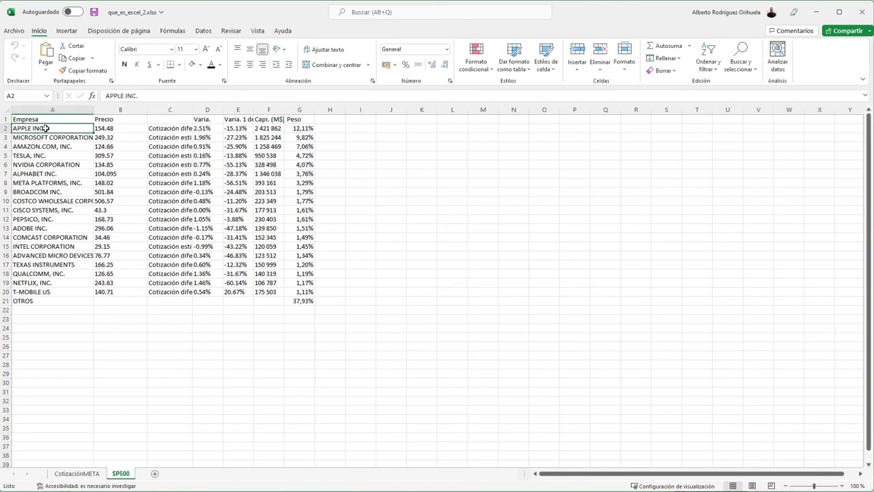
{"action": "left_click", "coordinate": [45, 138]}
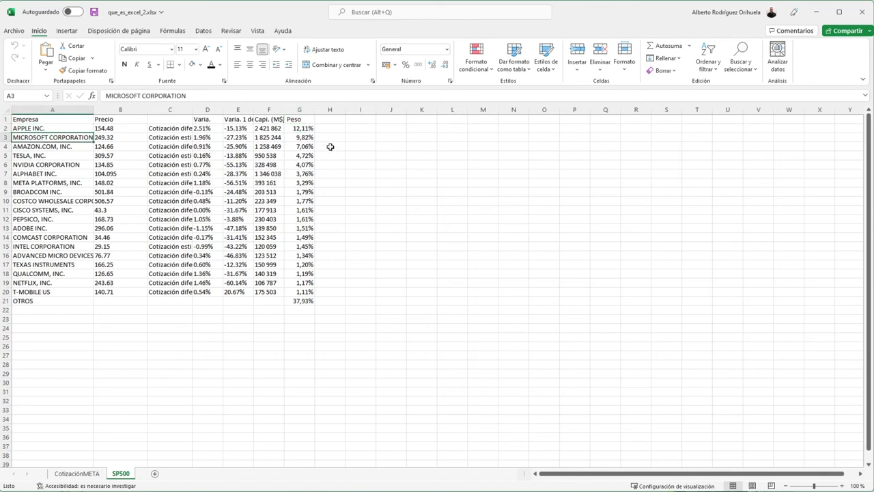
{"action": "left_click", "coordinate": [302, 129]}
{"action": "left_click", "coordinate": [302, 138]}
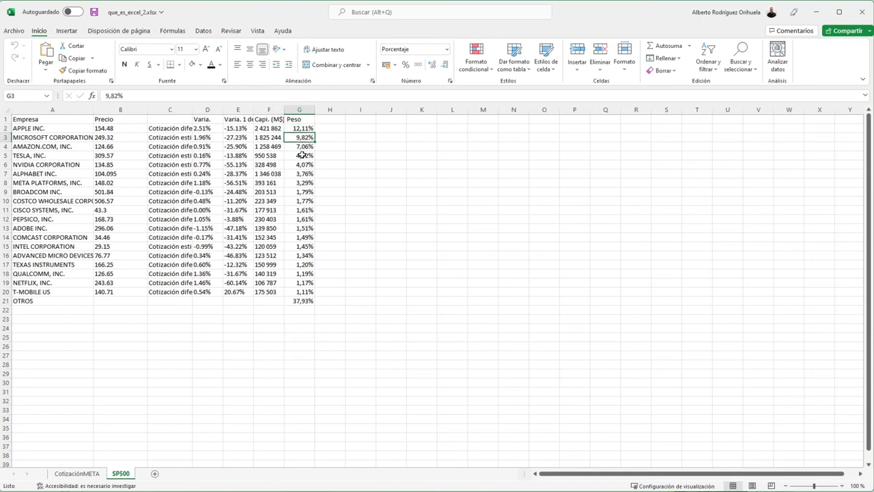
{"action": "left_click", "coordinate": [306, 147]}
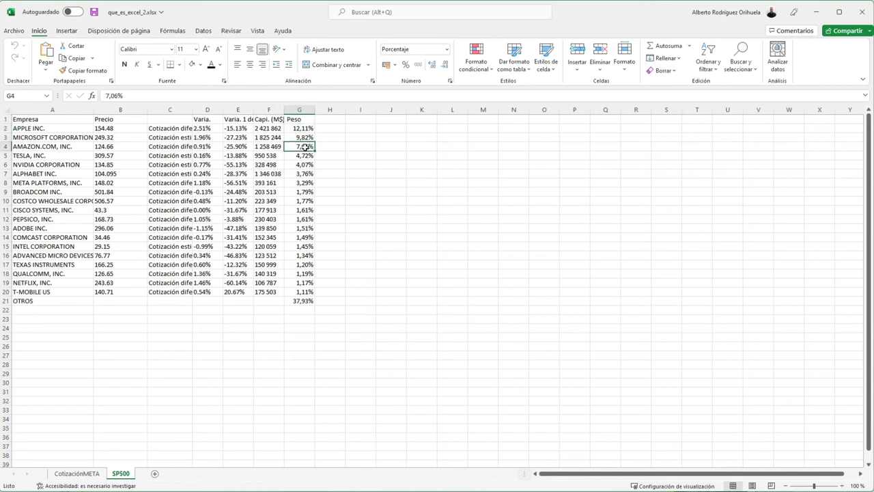
{"action": "left_click", "coordinate": [305, 302]}
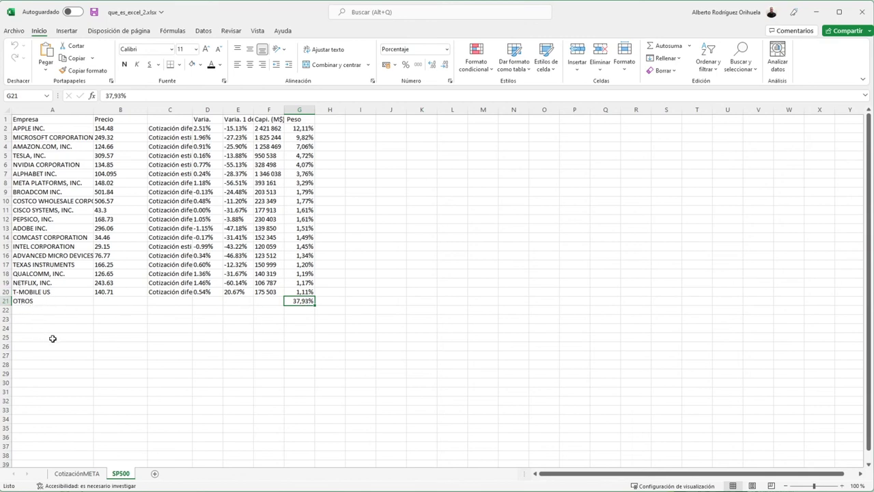
{"action": "left_click", "coordinate": [325, 328]}
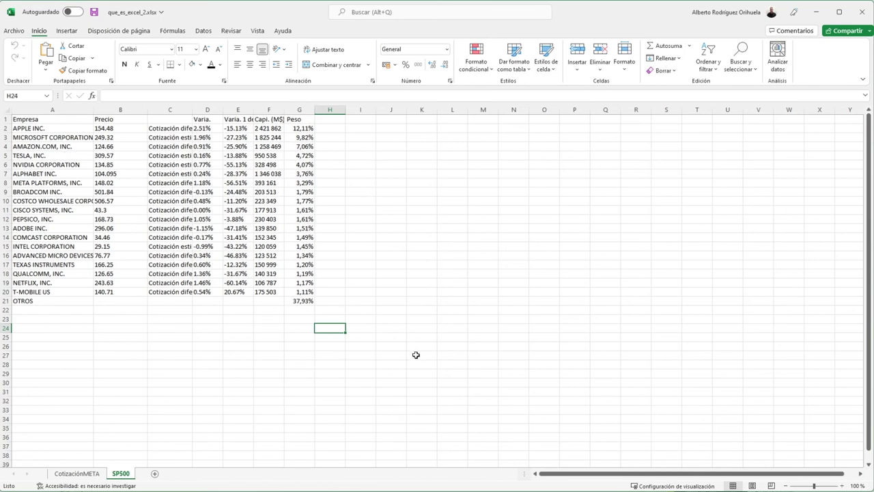
{"action": "left_click", "coordinate": [430, 204]}
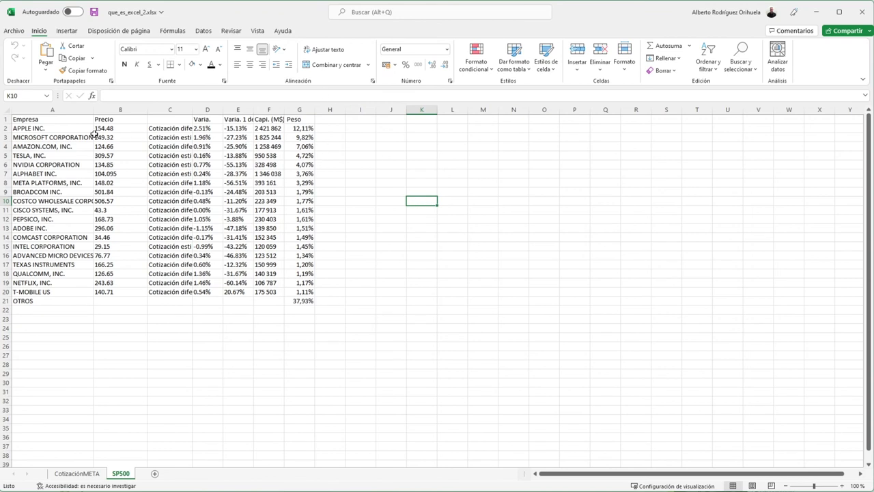
- Select A1:A21 and Ctrl-add the Peso column G1:G21 to the selection
{"action": "left_click", "coordinate": [43, 119]}
{"action": "left_click_drag", "start_coordinate": [43, 119], "coordinate": [41, 301]}
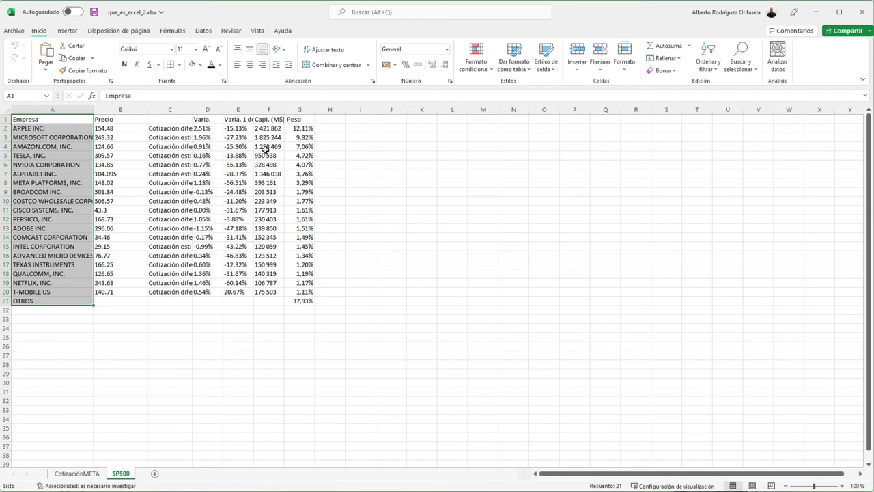
{"action": "left_click_drag", "start_coordinate": [304, 119], "coordinate": [302, 301]}
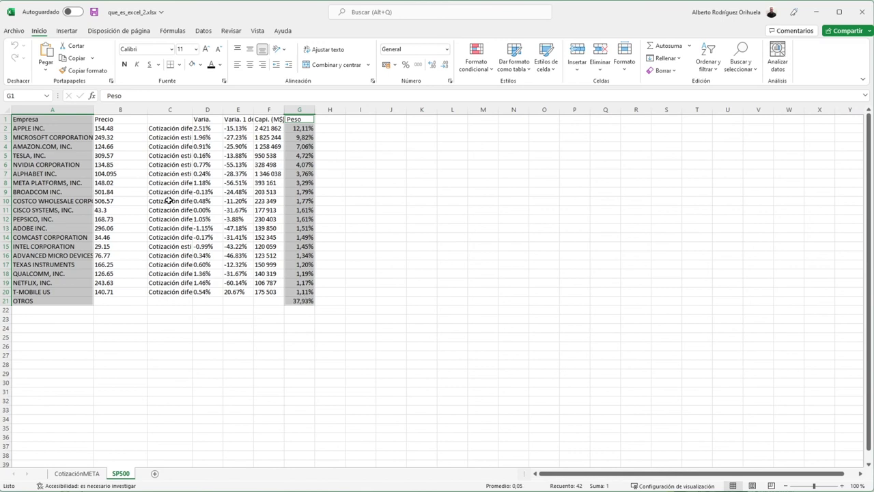
- Insert a 2D pie chart of the selected company weights
{"action": "left_click", "coordinate": [67, 31]}
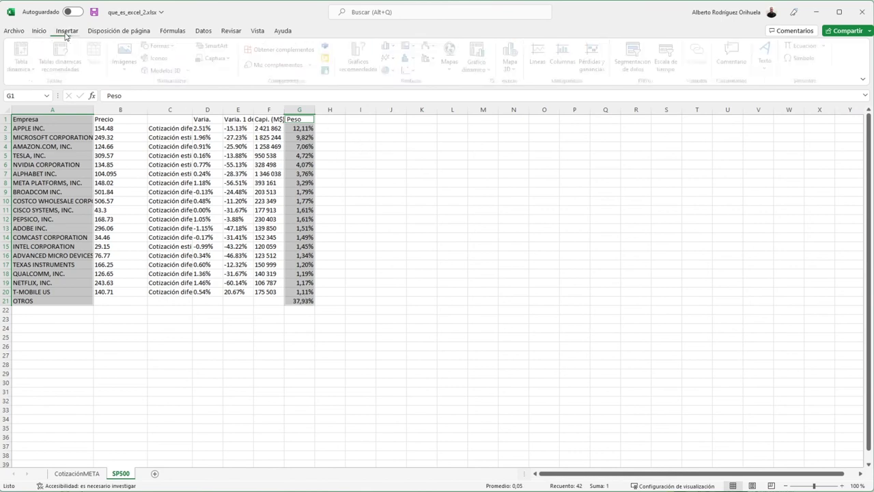
{"action": "left_click", "coordinate": [397, 70]}
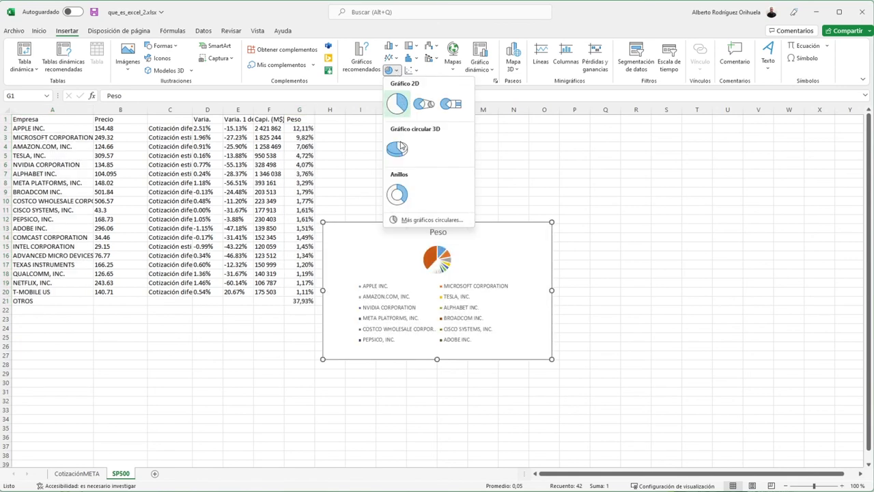
{"action": "left_click", "coordinate": [397, 104]}
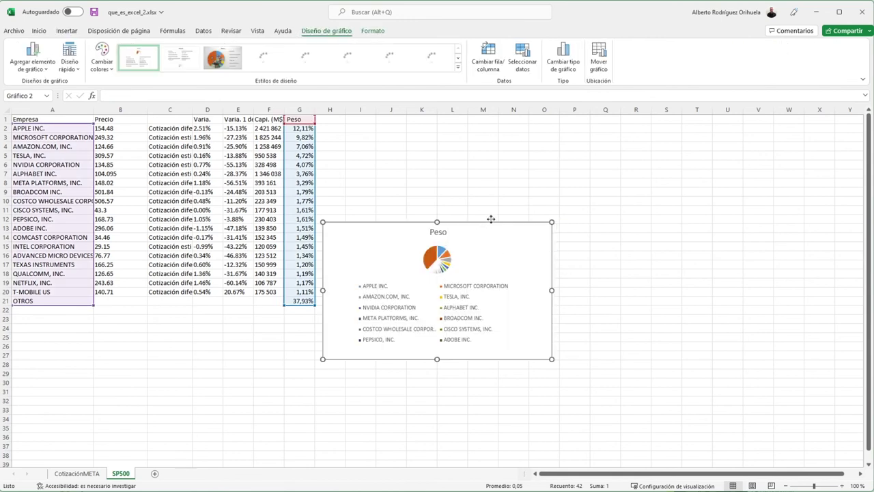
- Move the Peso pie chart beside the table and enlarge it
{"action": "left_click_drag", "start_coordinate": [491, 218], "coordinate": [523, 172]}
{"action": "left_click", "coordinate": [485, 224]}
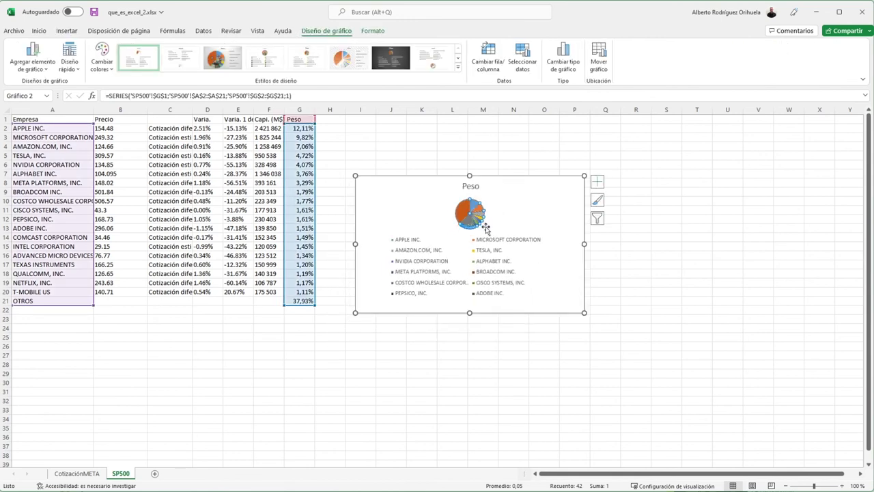
{"action": "left_click", "coordinate": [530, 209]}
{"action": "left_click_drag", "start_coordinate": [584, 312], "coordinate": [633, 381]}
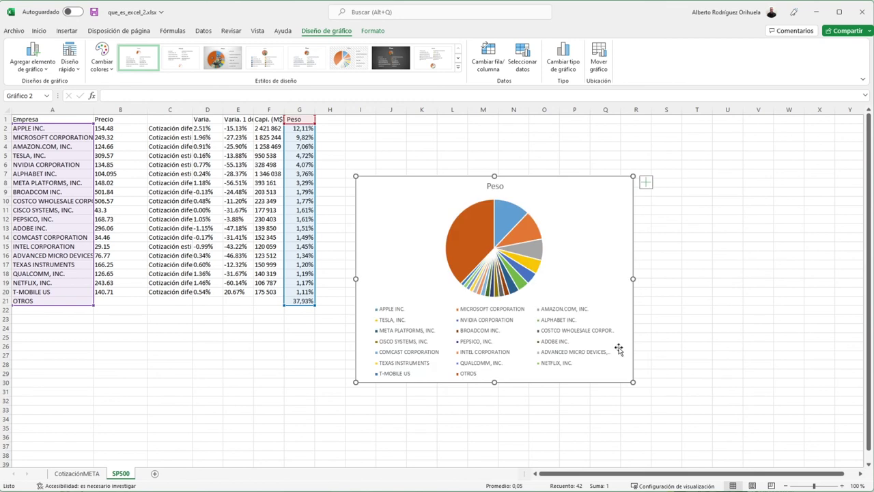
{"action": "left_click_drag", "start_coordinate": [571, 234], "coordinate": [577, 199]}
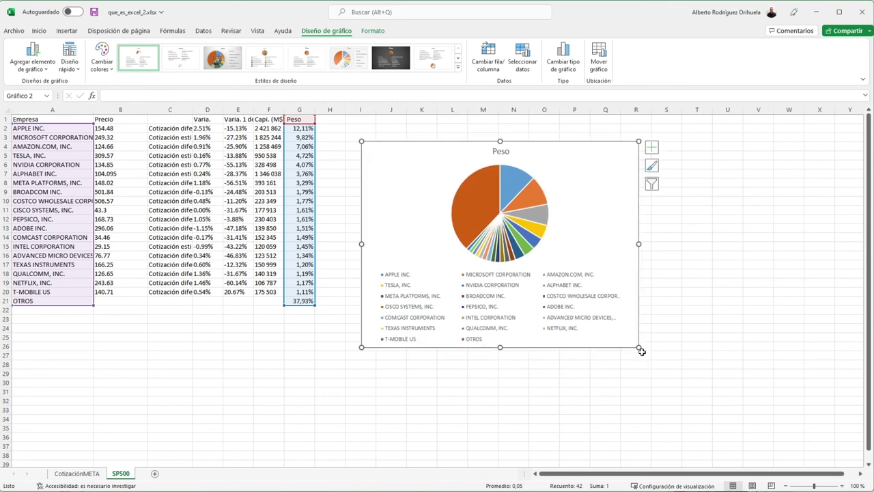
{"action": "left_click_drag", "start_coordinate": [639, 347], "coordinate": [667, 376]}
{"action": "left_click_drag", "start_coordinate": [620, 271], "coordinate": [605, 266]}
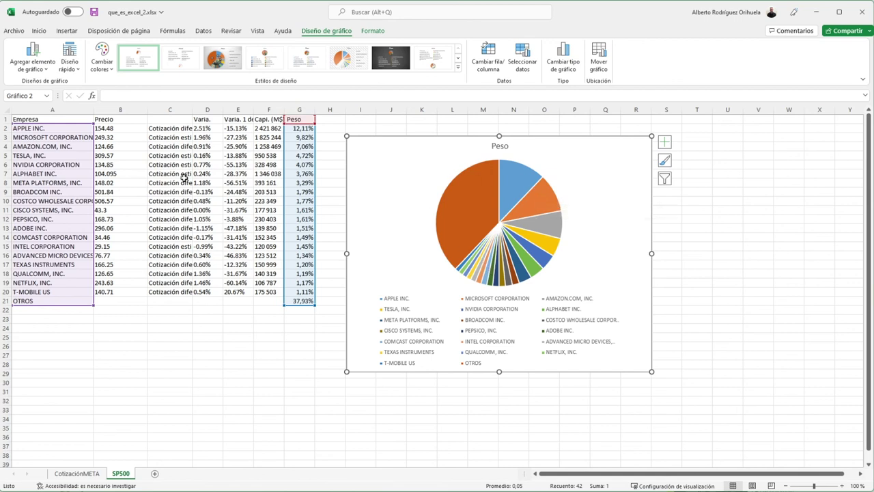
- Turn on Etiquetas de datos so each Peso slice shows its percentage, then nudge the chart right
{"action": "left_click_drag", "start_coordinate": [31, 109], "coordinate": [301, 118]}
{"action": "left_click", "coordinate": [330, 165]}
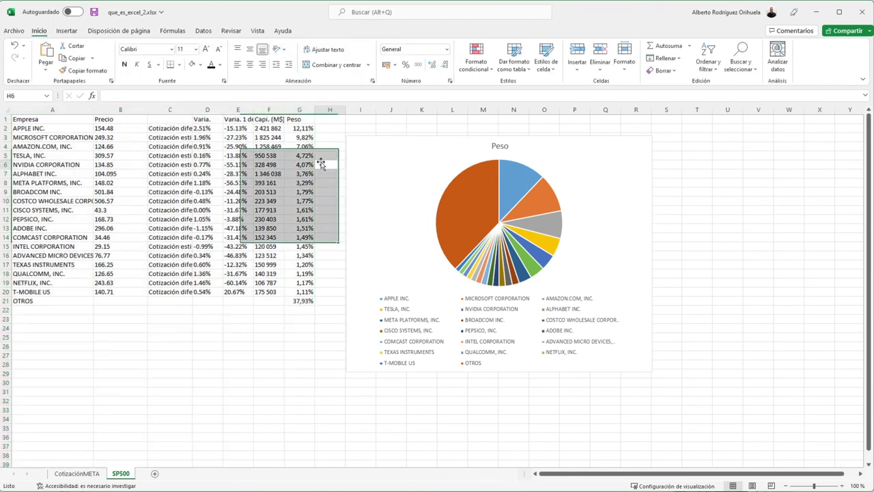
{"action": "left_click", "coordinate": [612, 194]}
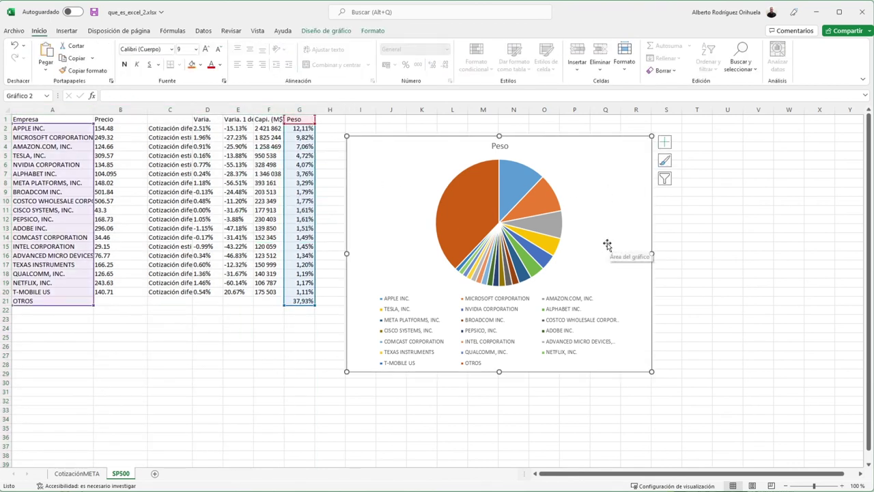
{"action": "left_click", "coordinate": [662, 145]}
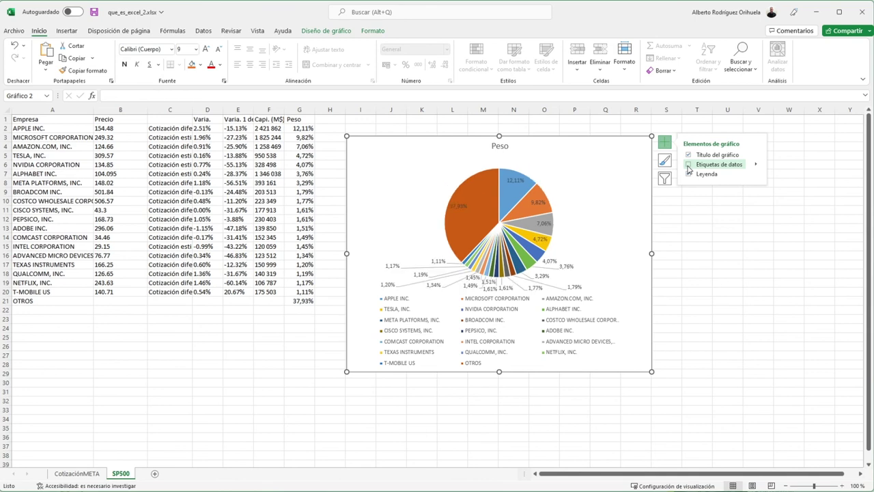
{"action": "left_click", "coordinate": [688, 164]}
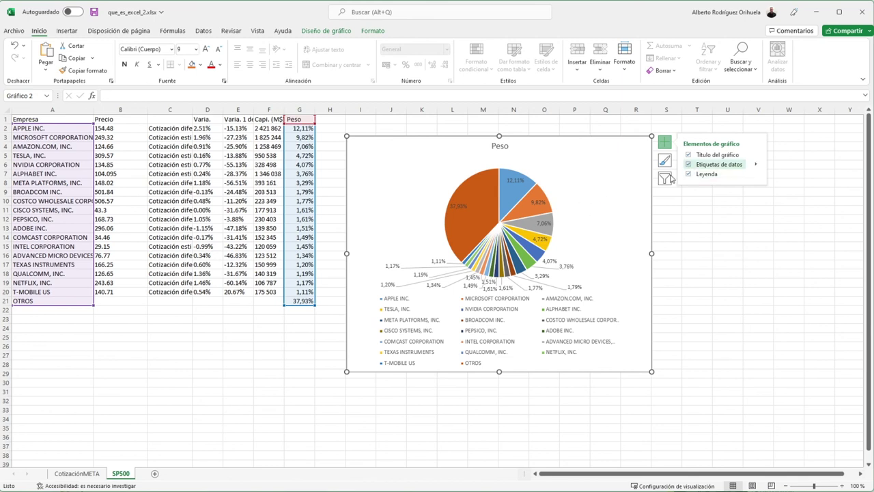
{"action": "left_click", "coordinate": [463, 203]}
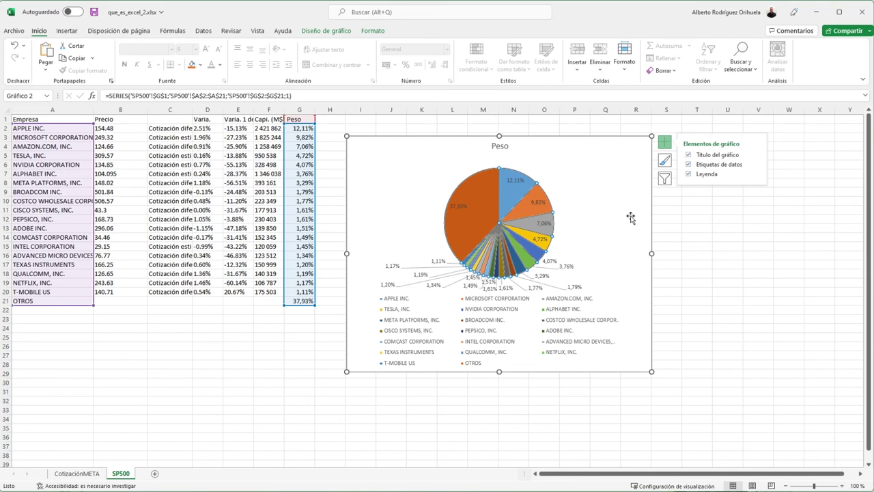
{"action": "left_click", "coordinate": [601, 253]}
{"action": "left_click_drag", "start_coordinate": [603, 207], "coordinate": [618, 204]}
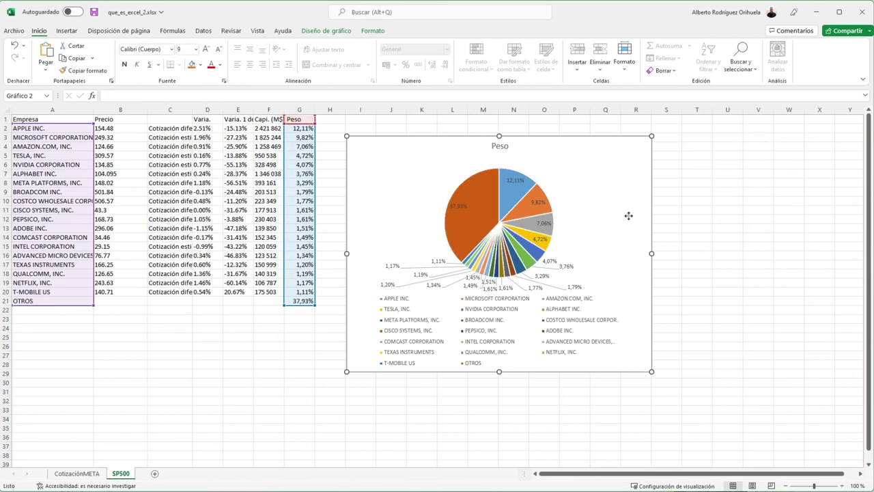